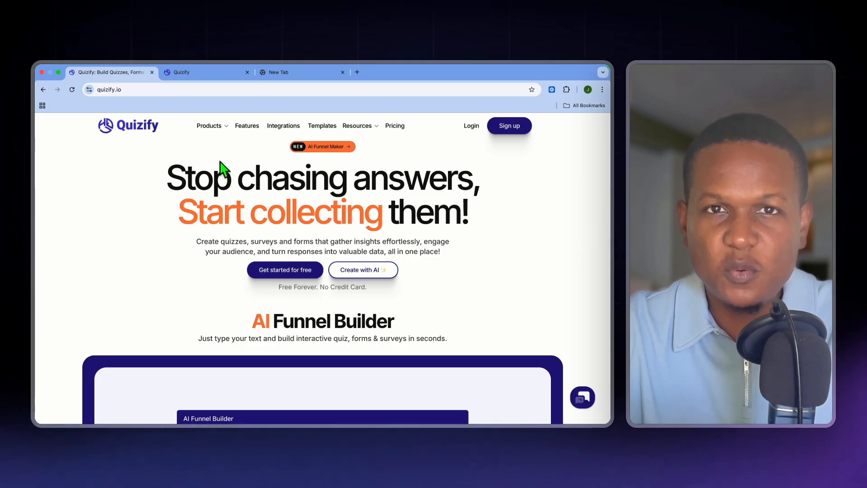
- Create a new funnel from scratch in the signed-in Quizify account, choosing the Form type
left_click(196, 75)
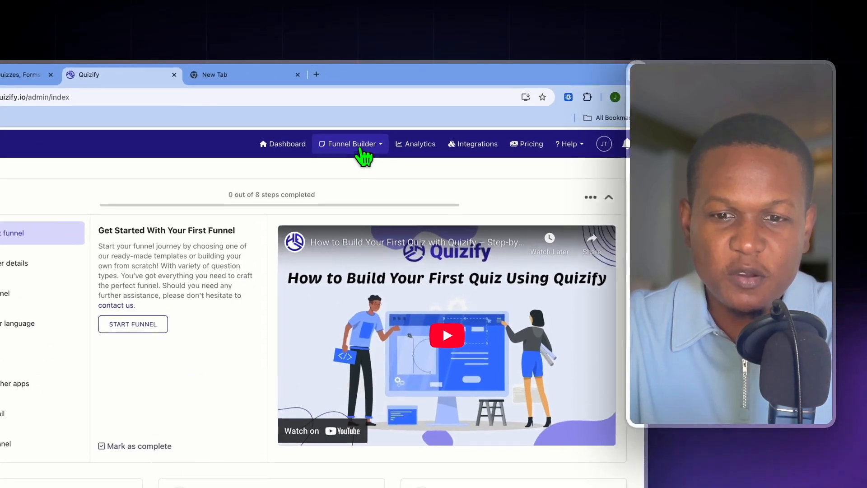
left_click(383, 126)
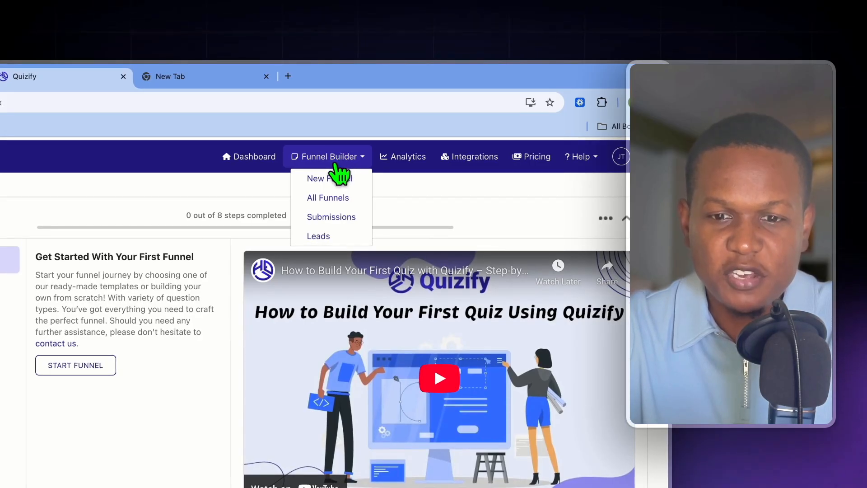
left_click(353, 183)
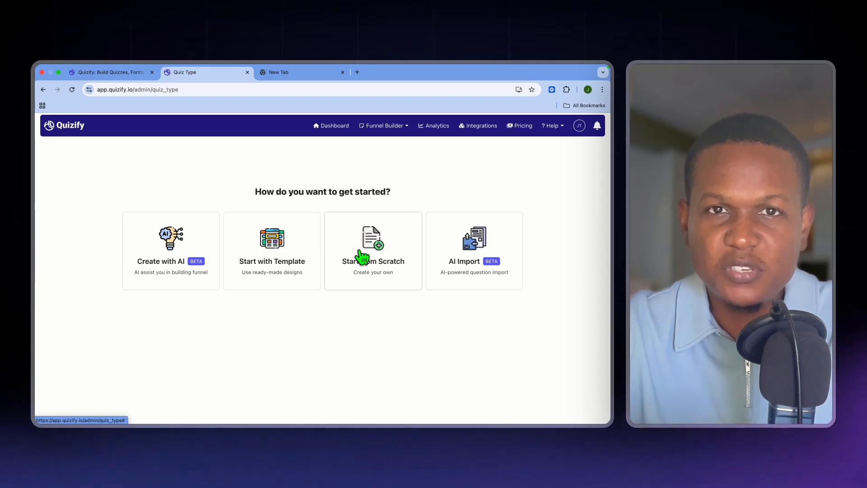
left_click(384, 249)
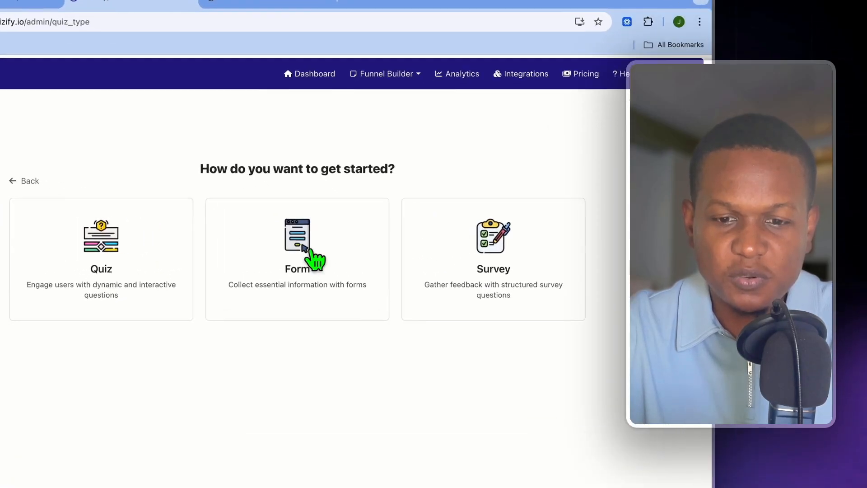
left_click(336, 252)
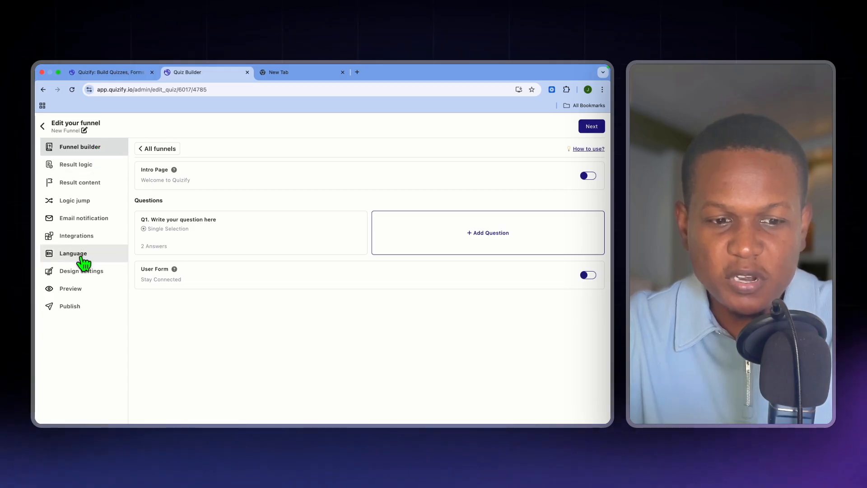
- Open the funnel's general design settings and try to upload a brand logo
left_click(99, 253)
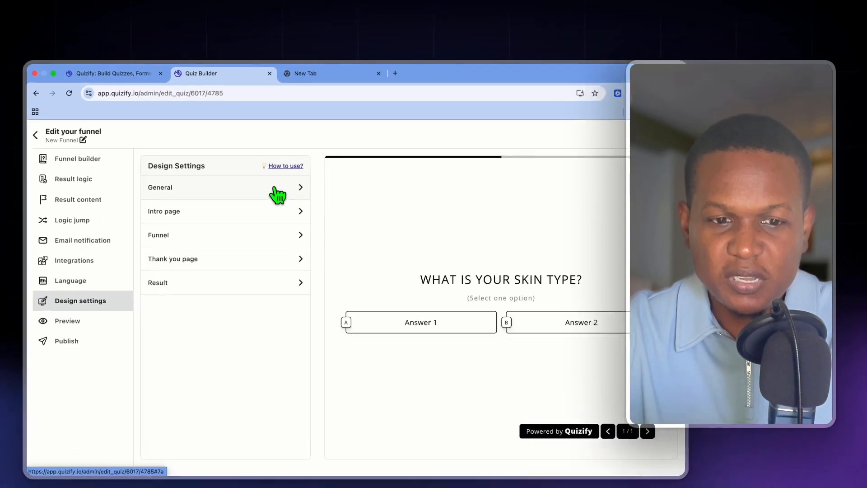
left_click(326, 222)
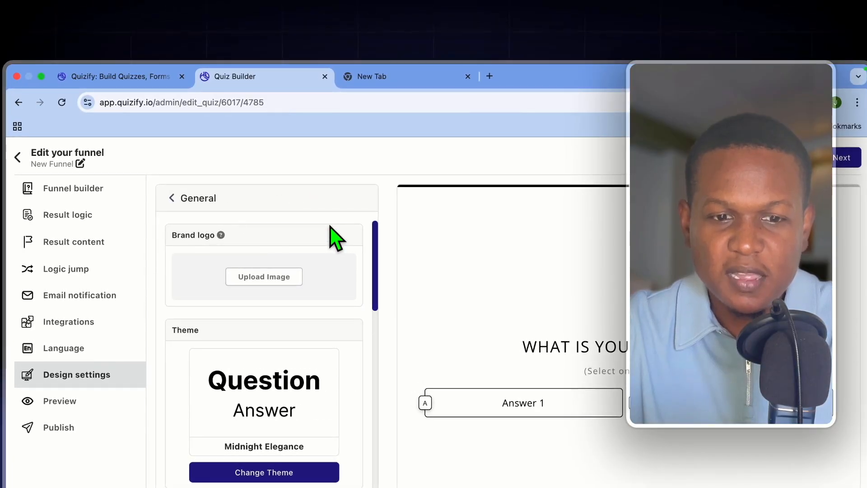
left_click(284, 280)
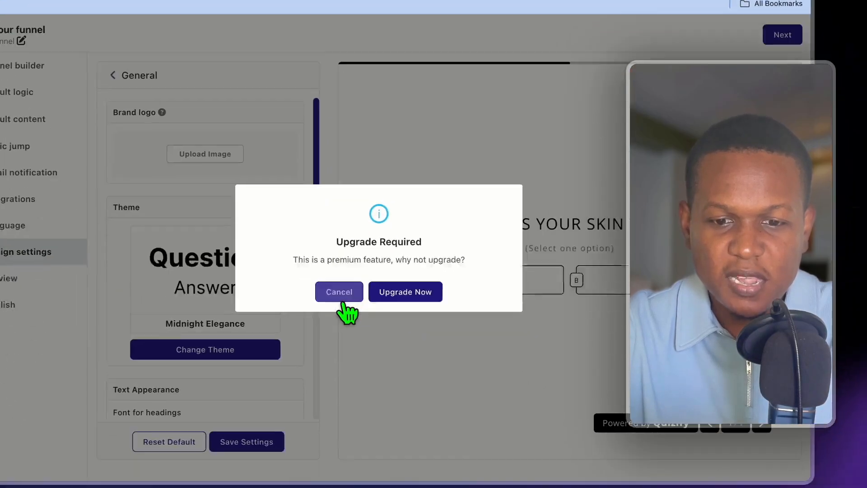
left_click(342, 298)
- Browse the available themes and apply the Harmonic Meadow theme to the funnel
scroll(247, 278, "down", 3)
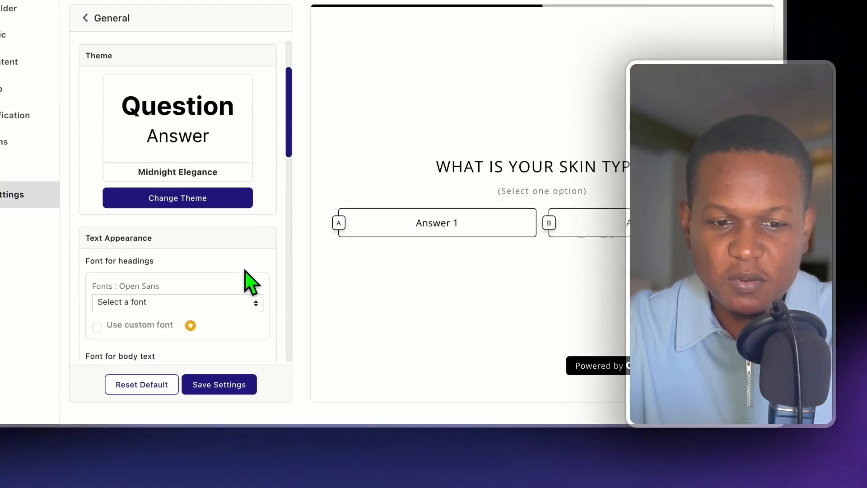
left_click(194, 199)
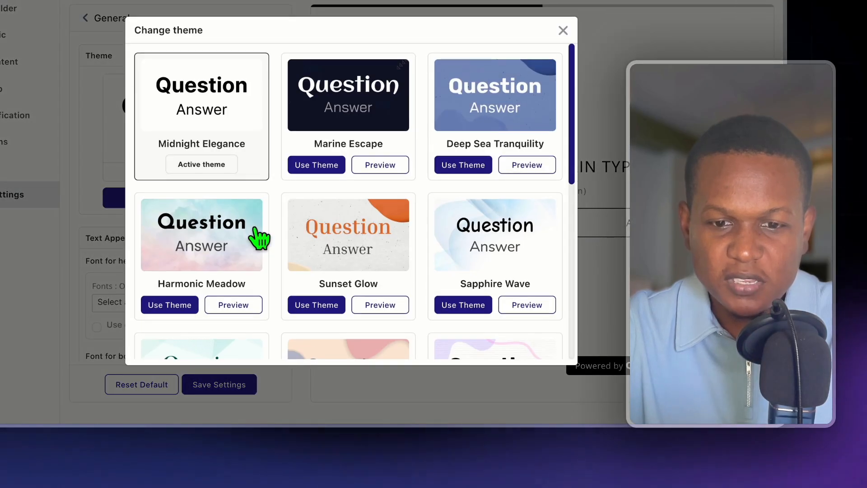
scroll(257, 236, "down", 3)
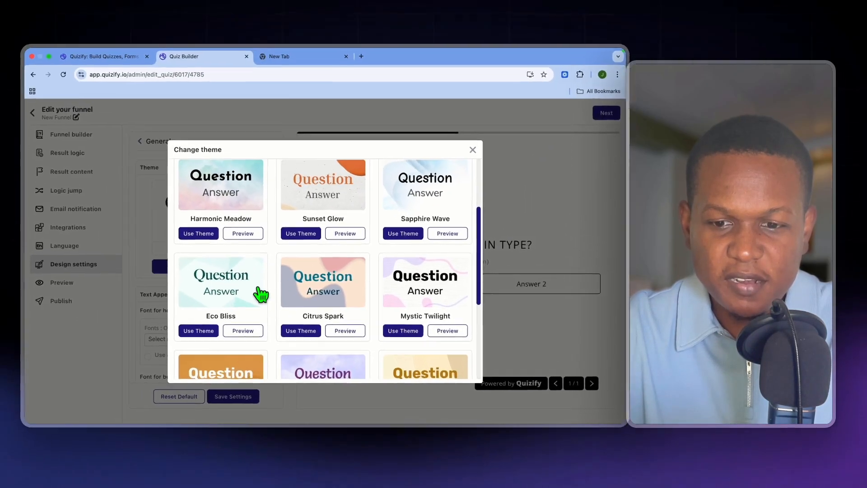
scroll(261, 296, "down", 5)
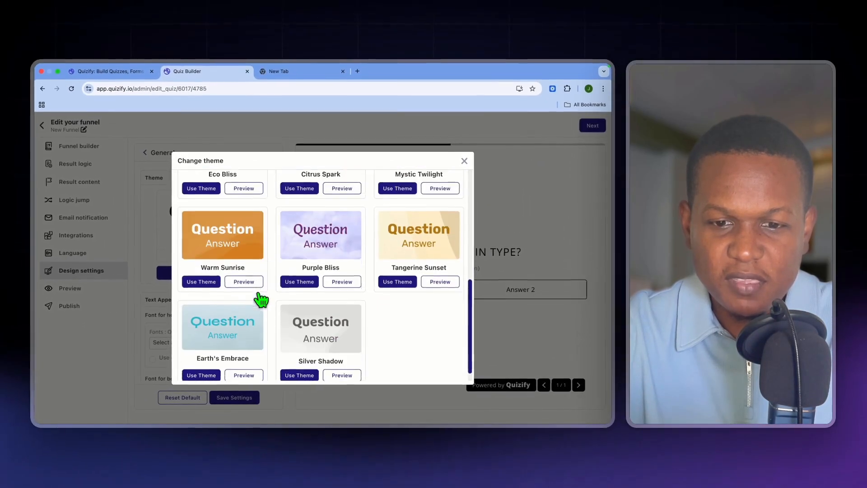
scroll(261, 295, "up", 7)
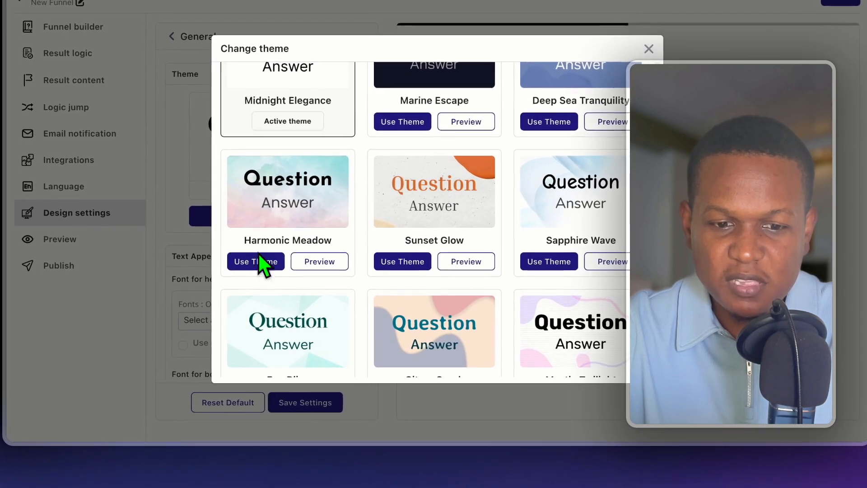
left_click(201, 304)
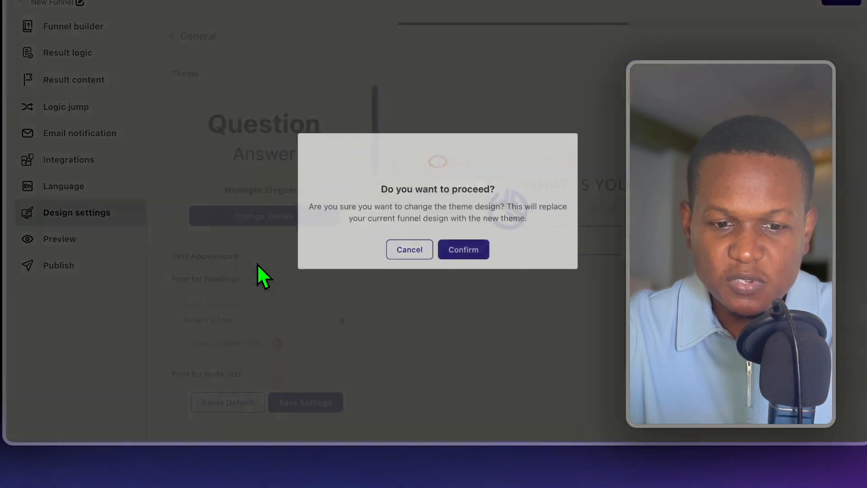
left_click(462, 250)
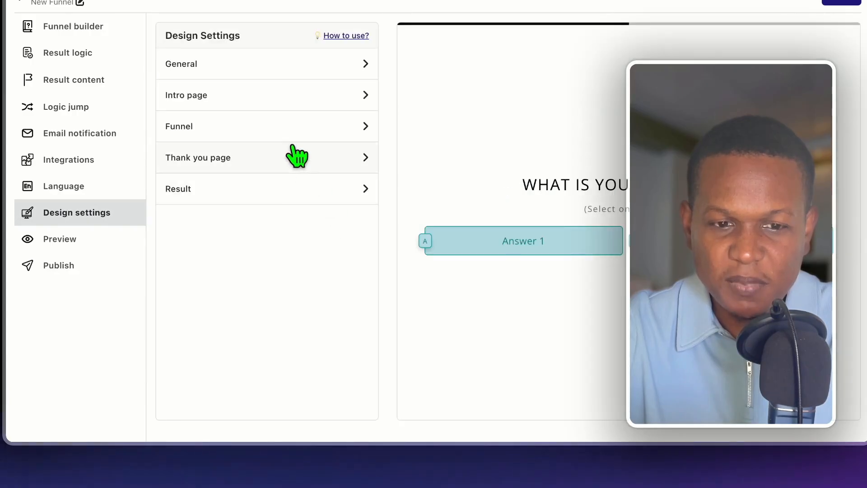
- Review the background, layout and image position options in the intro page's design settings
left_click(289, 100)
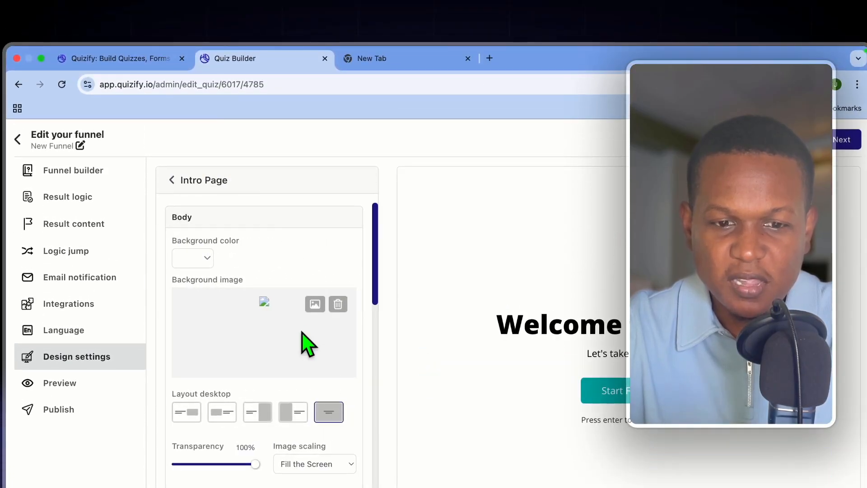
scroll(244, 322, "down", 4)
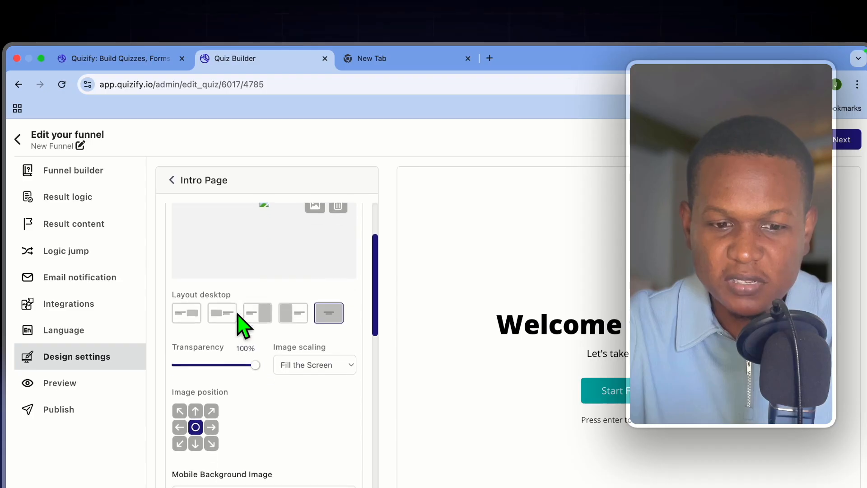
scroll(244, 321, "up", 4)
left_click(172, 180)
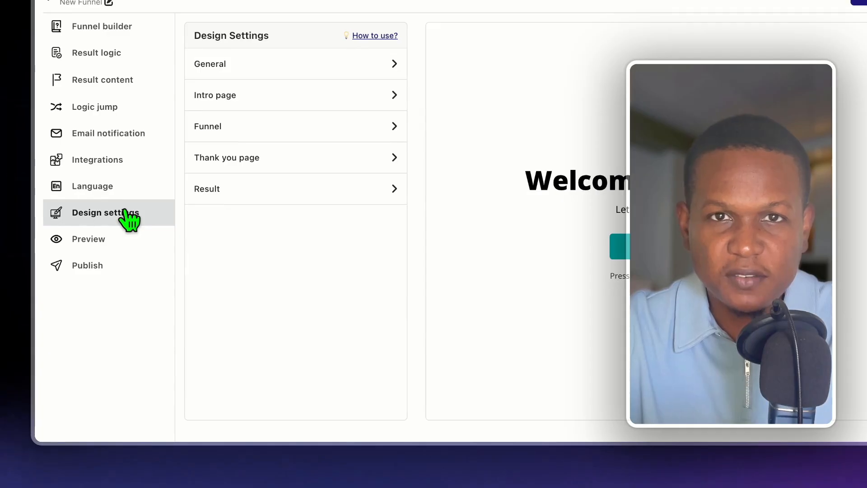
- Turn on the intro page in the funnel builder, set its heading to "Welcome to my form" and save it
left_click(103, 27)
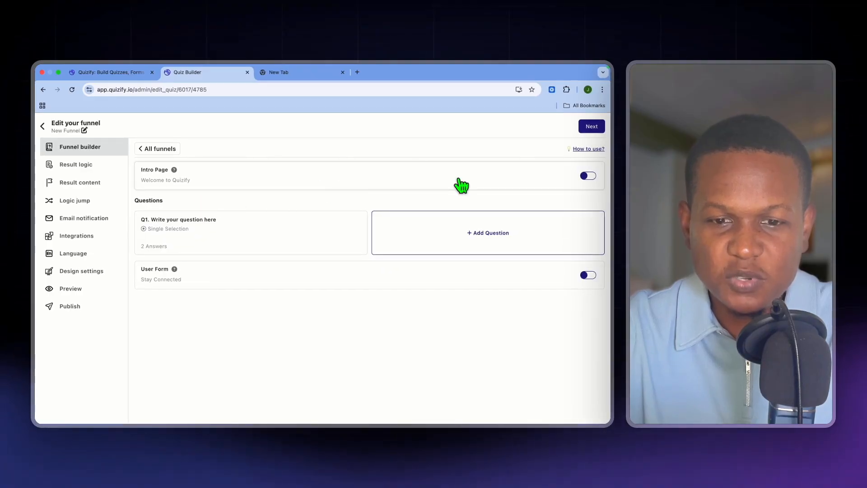
left_click(583, 177)
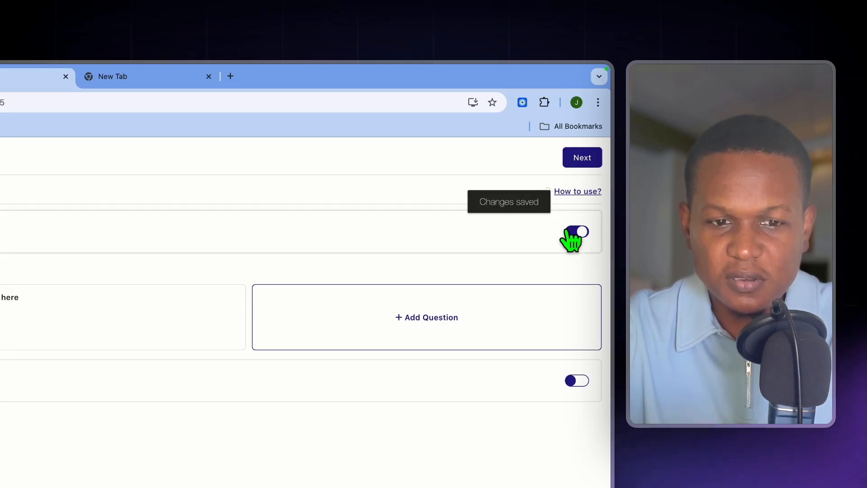
left_click(334, 239)
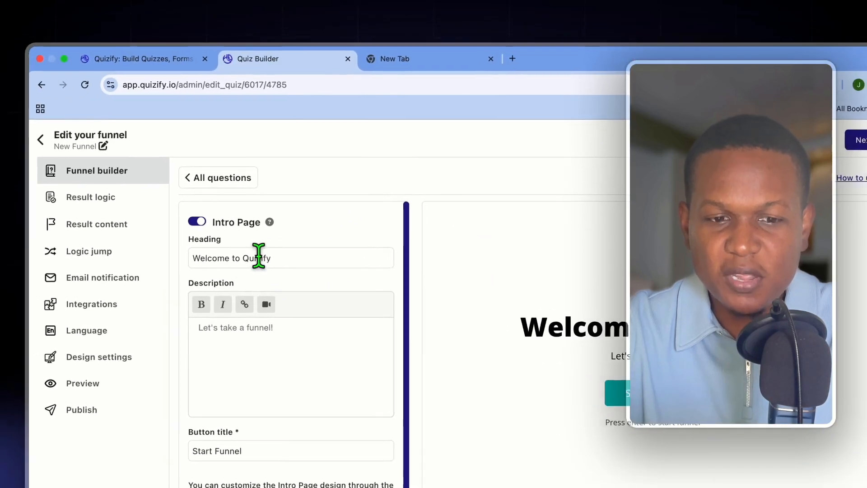
left_click(291, 255)
left_click_drag(281, 256, 249, 258)
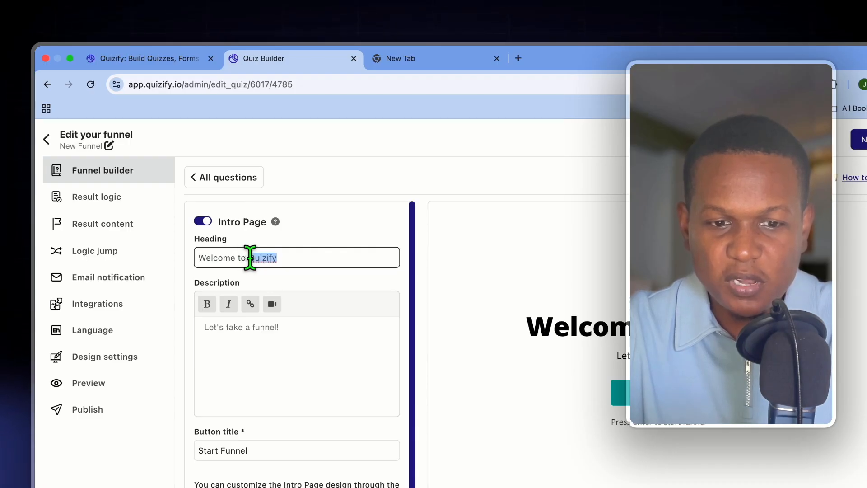
type("my ")
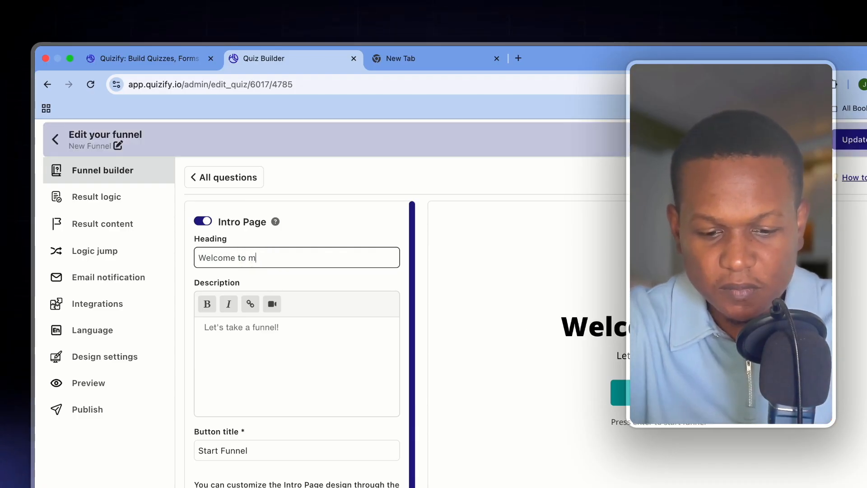
type("q")
key("BackSpace")
type("form")
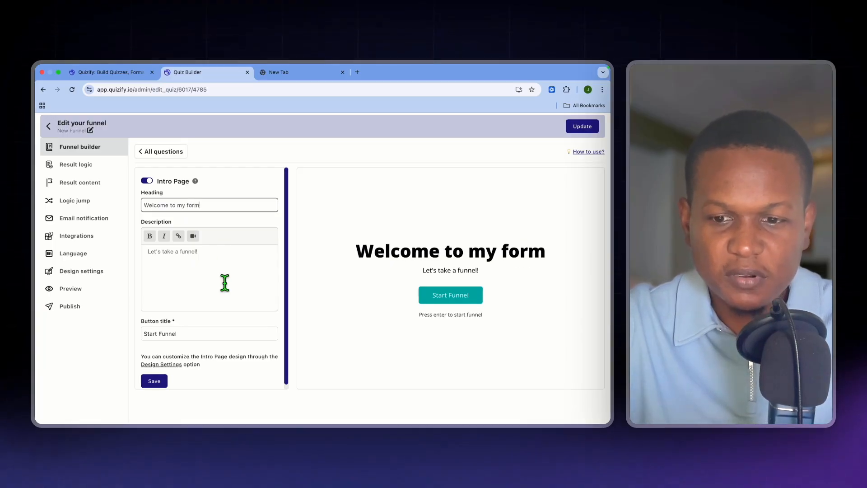
scroll(224, 283, "down", 1)
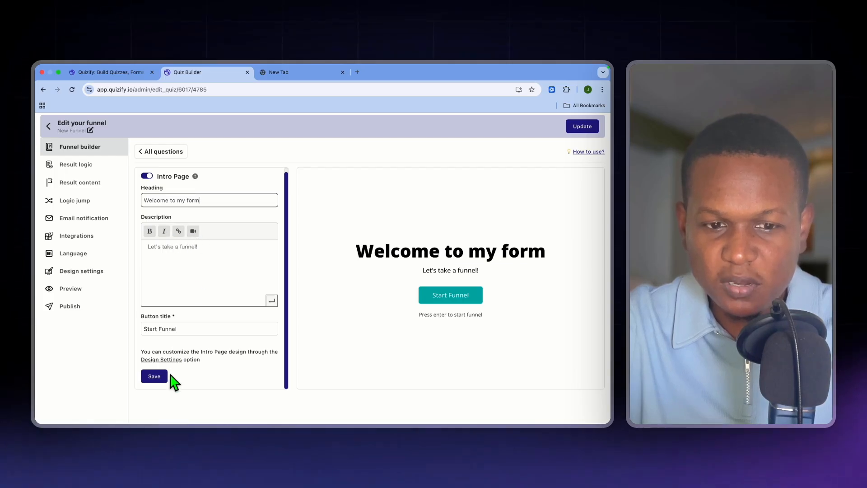
left_click(155, 376)
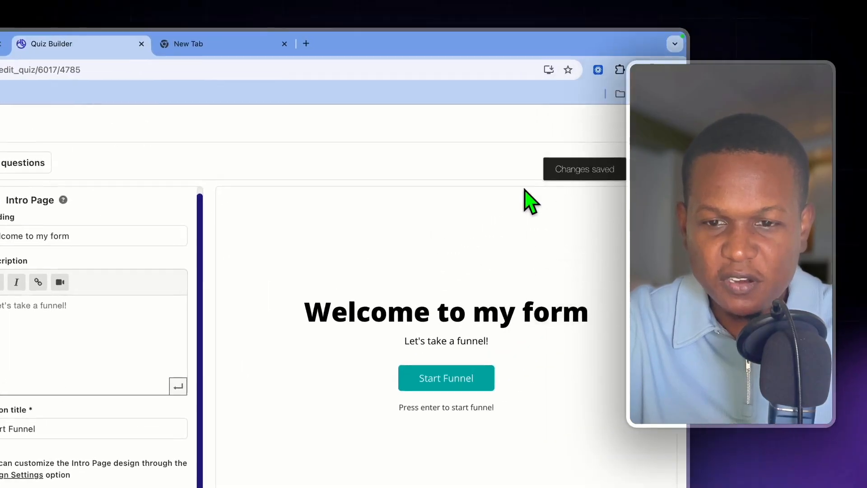
- Go to the form's first question and examine the question types on offer, keeping Single Selection
left_click(611, 159)
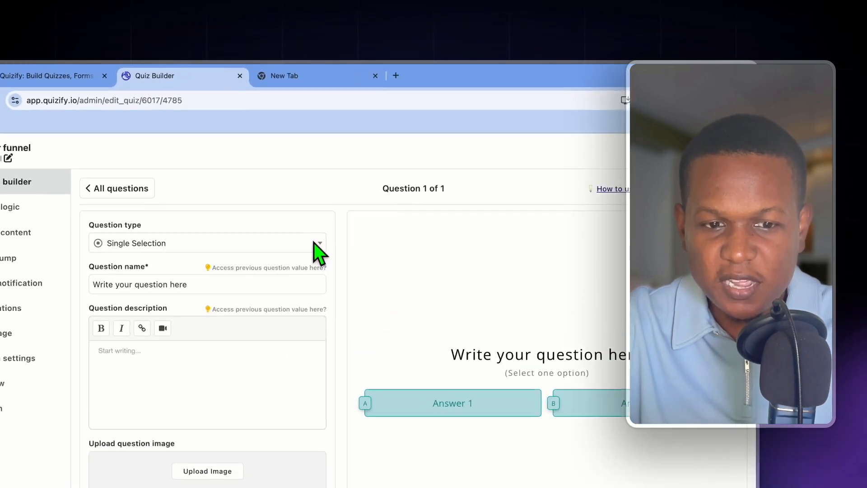
left_click(299, 192)
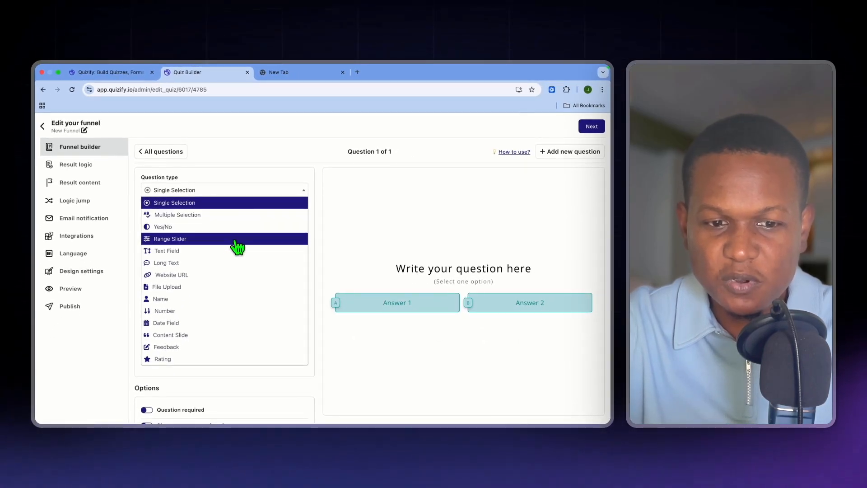
scroll(226, 338, "down", 3)
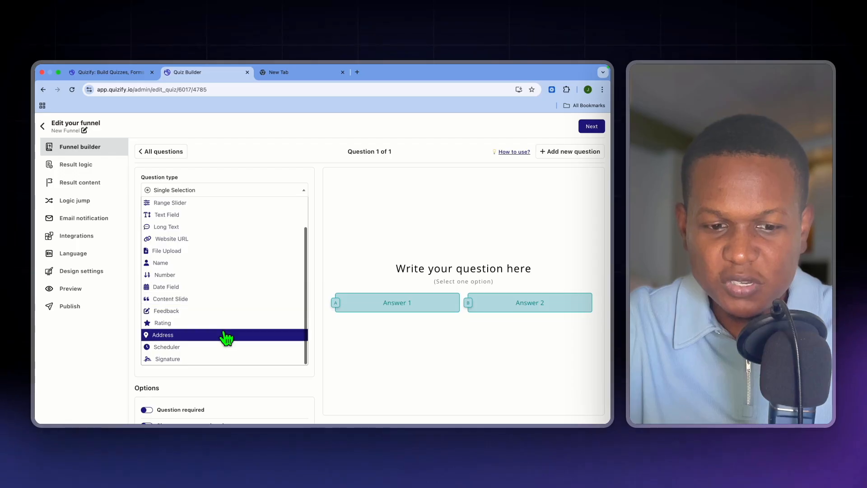
scroll(226, 338, "up", 3)
scroll(227, 339, "down", 3)
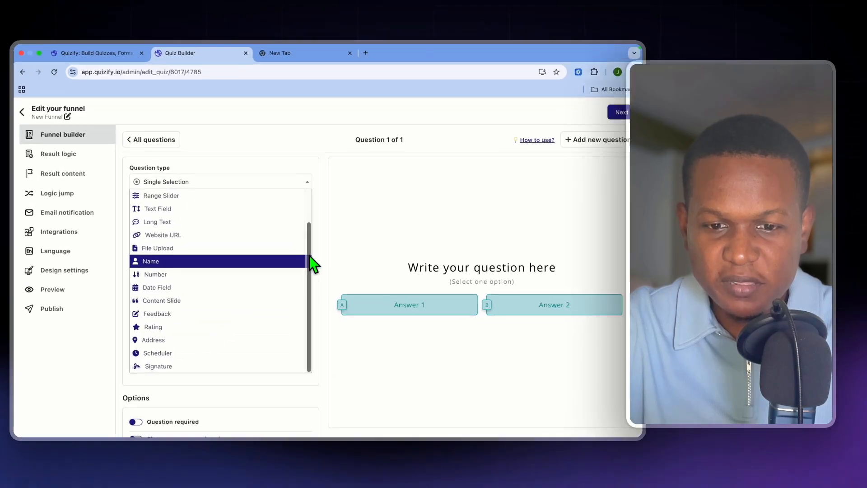
left_click(314, 250)
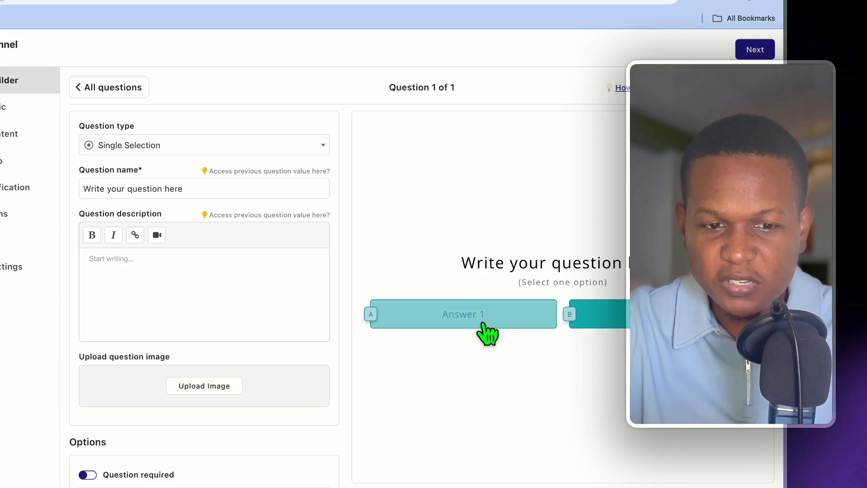
- Set the first question's name to "what day follows monday?"
left_click(196, 188)
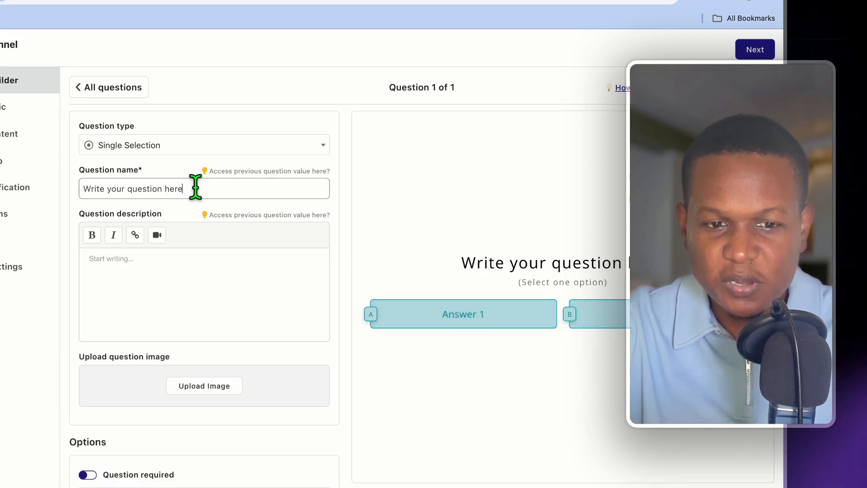
left_click_drag(195, 188, 73, 188)
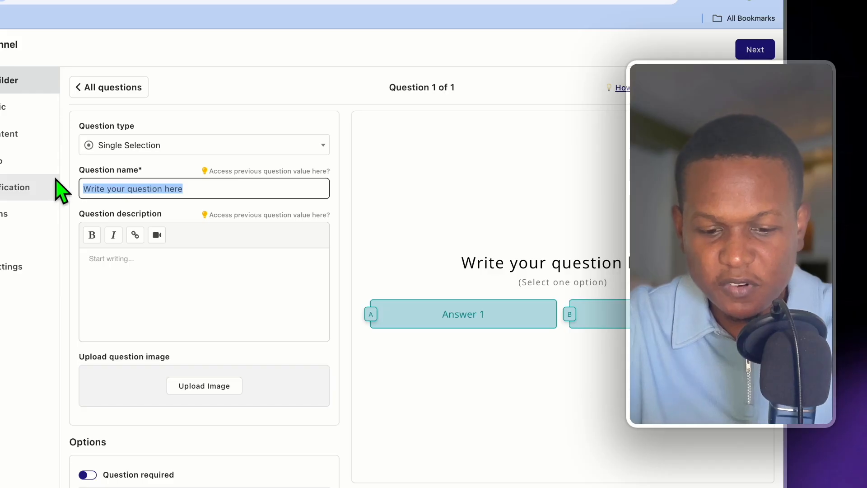
type("w")
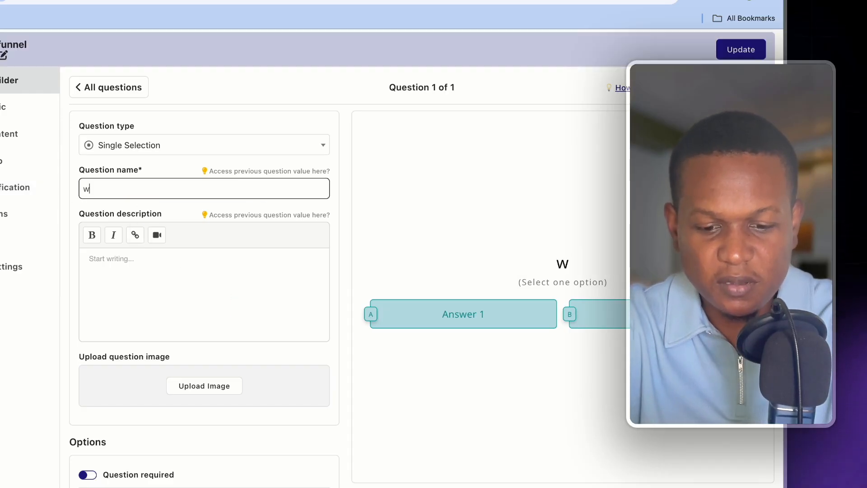
type("hat")
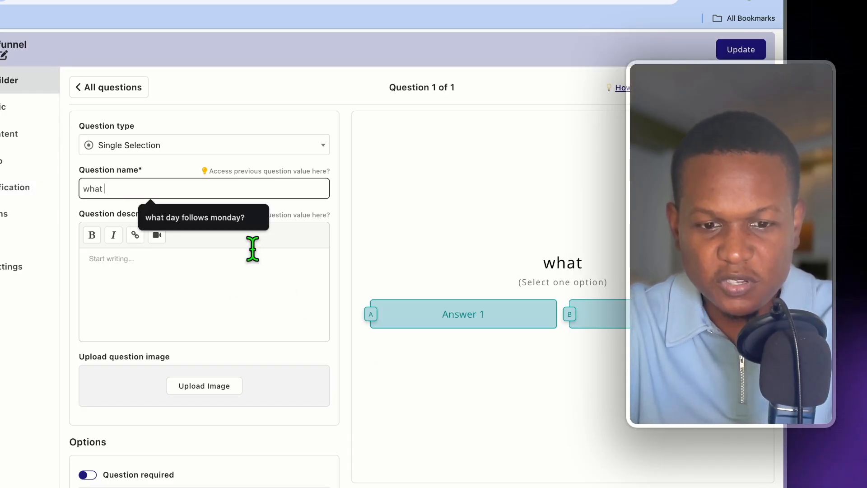
left_click(221, 217)
left_click(213, 274)
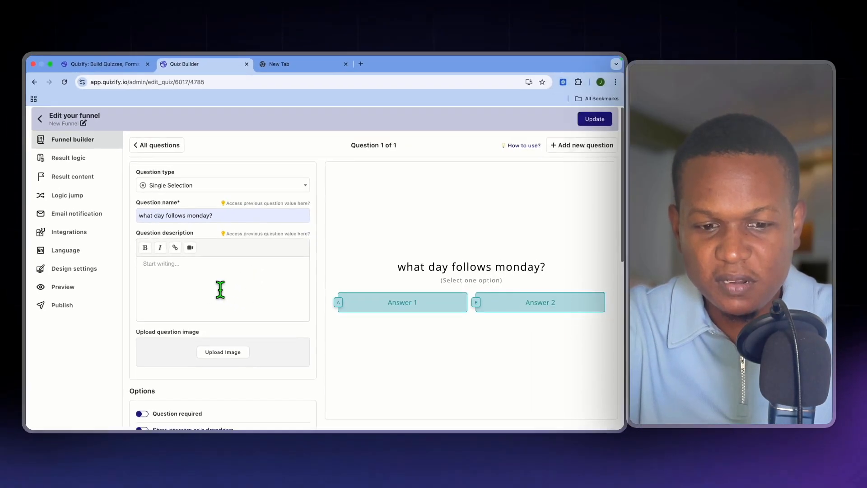
- Make the question "what day follows monday?" required
scroll(199, 307, "down", 3)
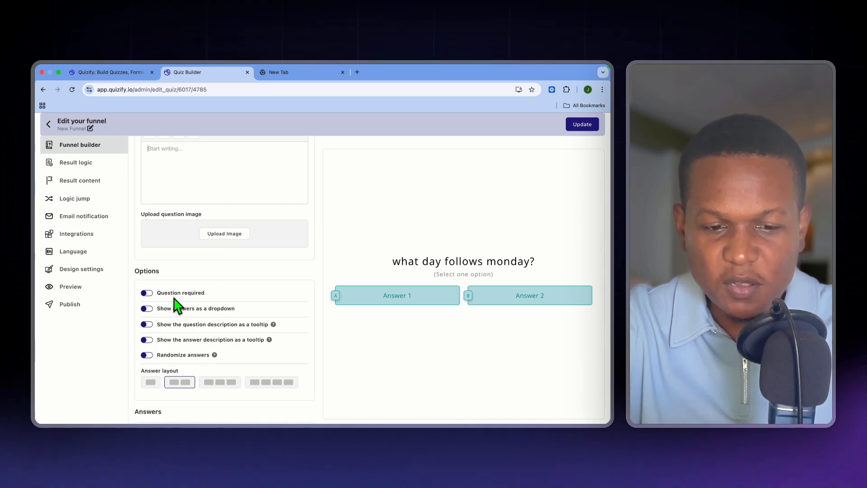
scroll(178, 305, "down", 3)
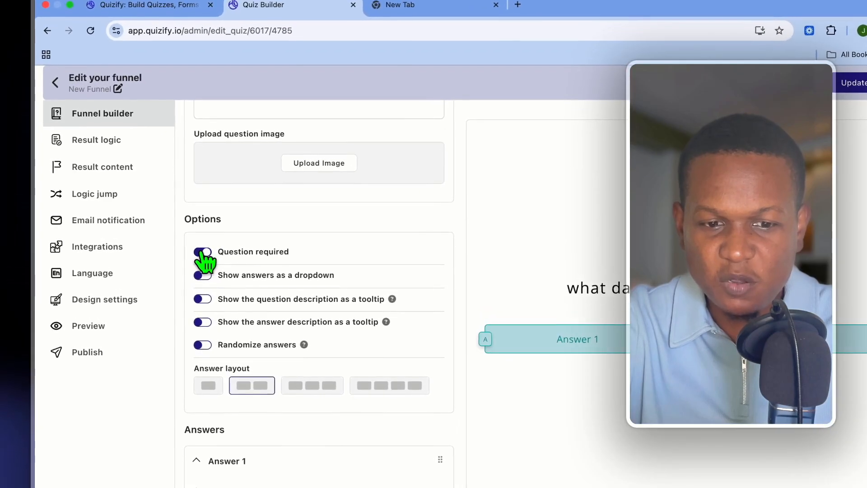
left_click(166, 239)
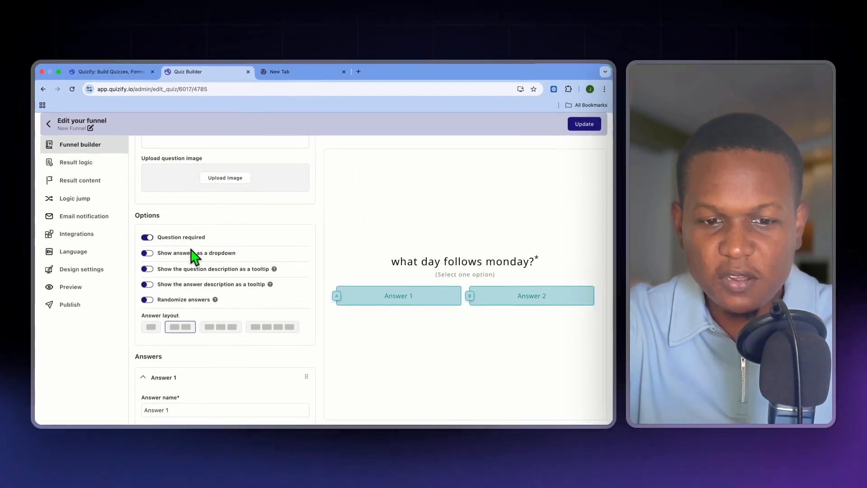
- Name the question's first answer "Sunday"
scroll(198, 314, "down", 2)
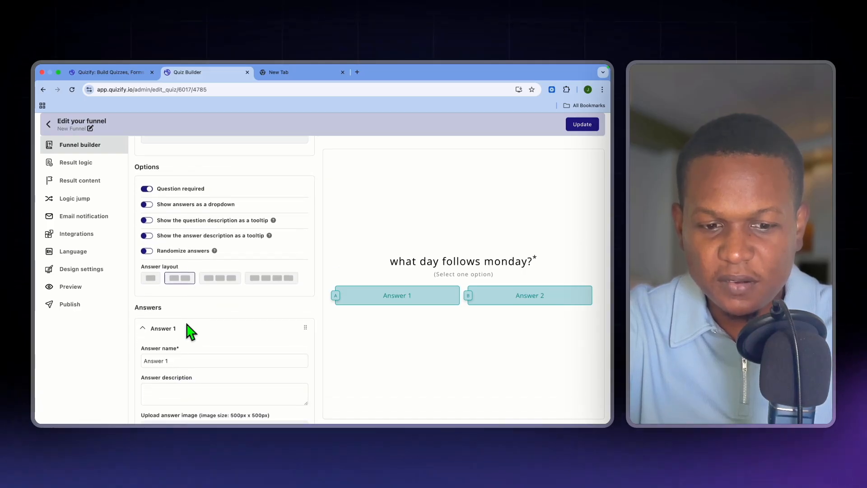
scroll(187, 324, "down", 5)
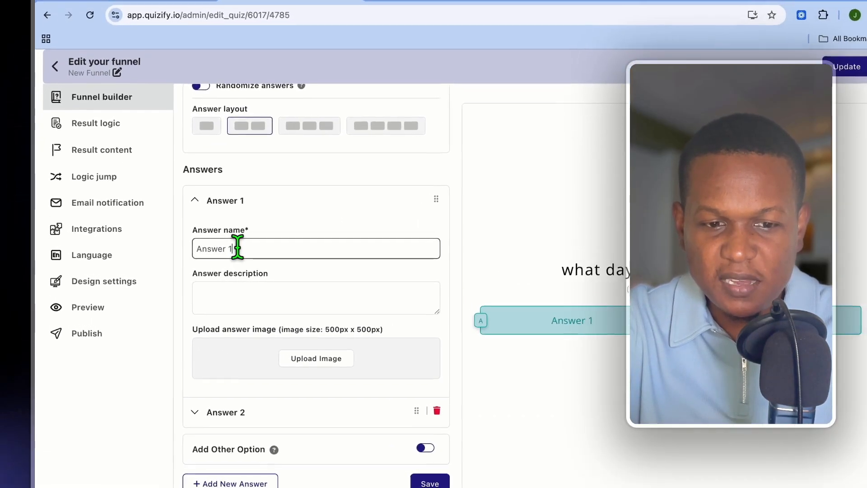
left_click_drag(168, 247, 136, 246)
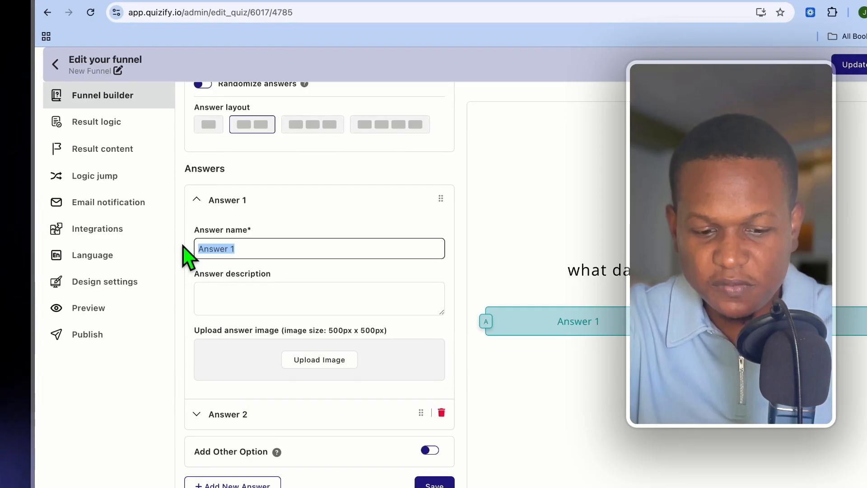
type("Sunday")
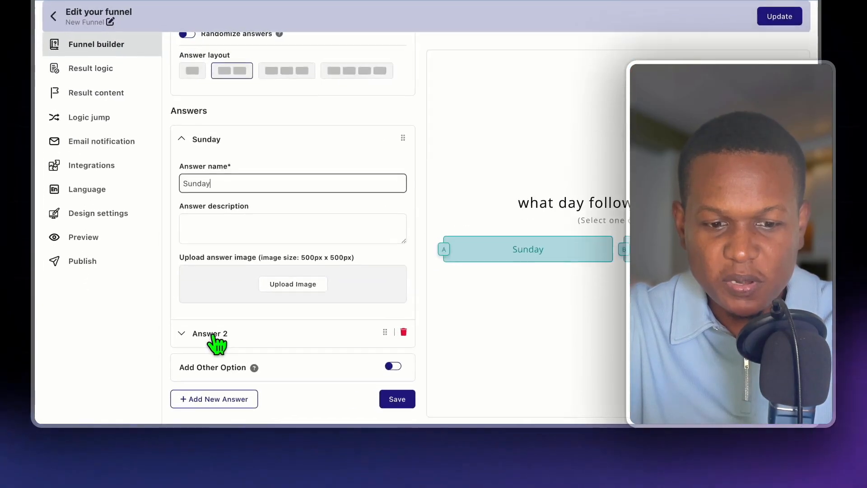
- Name the question's second answer "Tuesday" and save the question
left_click(195, 357)
left_click(182, 271)
left_click_drag(255, 195, 161, 178)
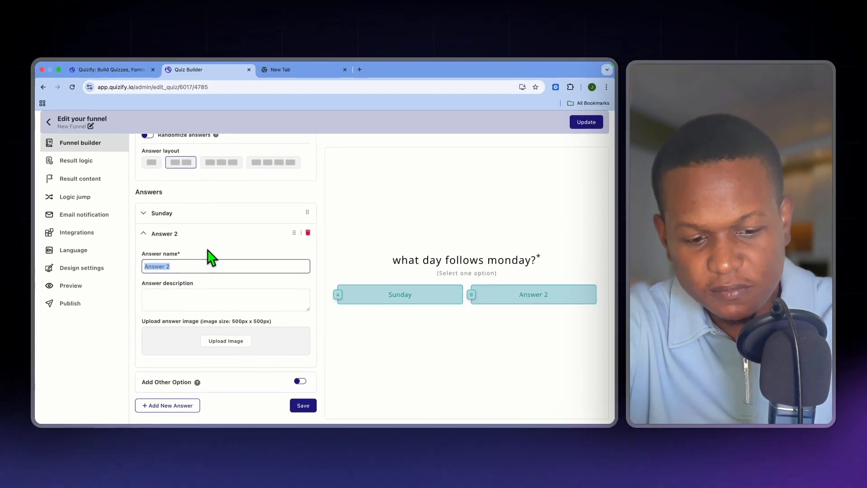
type("Tuesday")
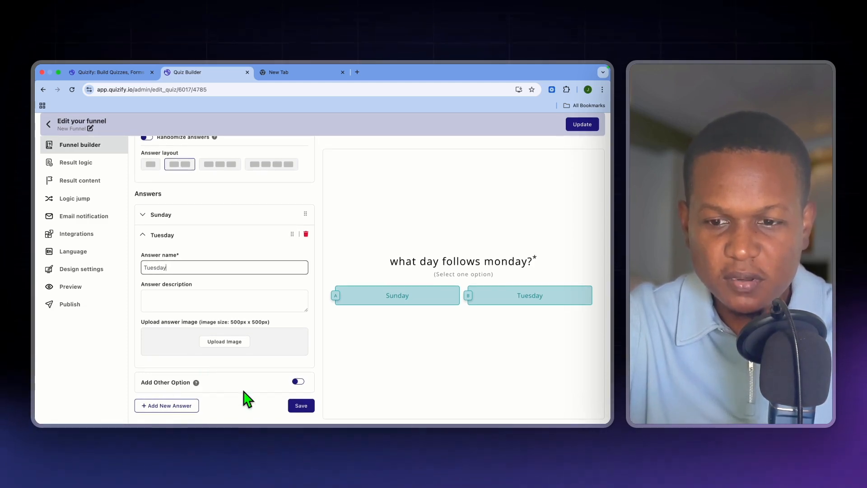
left_click(301, 404)
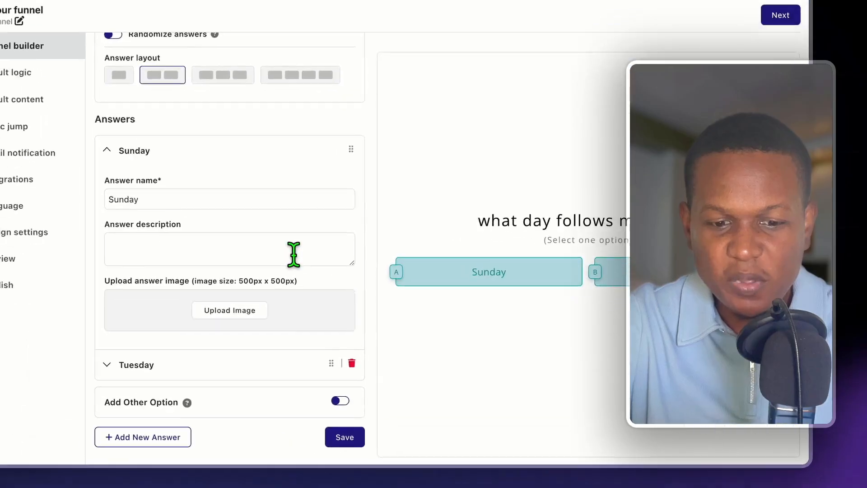
- Proceed to the user form after the question, enable it with its default contact fields as the last question, and save it
scroll(96, 400, "up", 10)
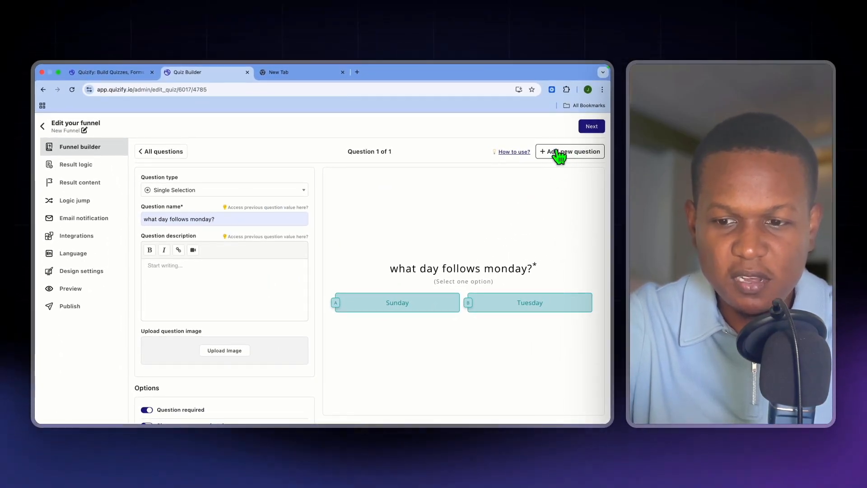
left_click(591, 126)
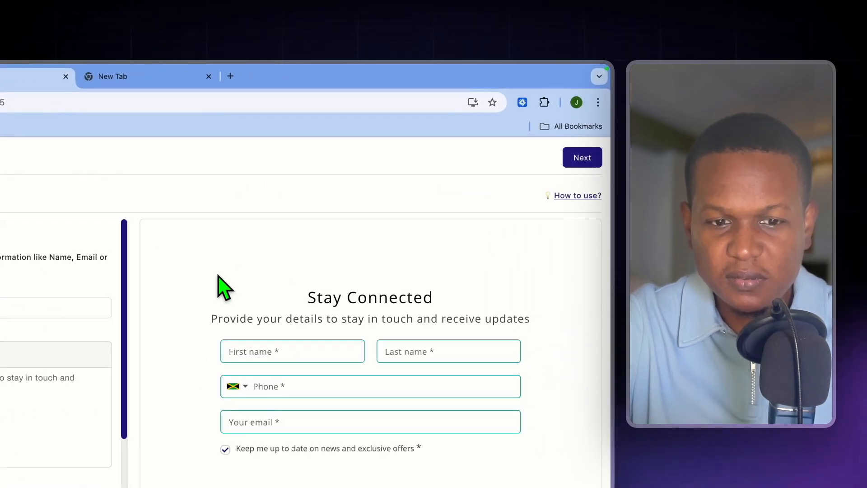
scroll(100, 287, "down", 1)
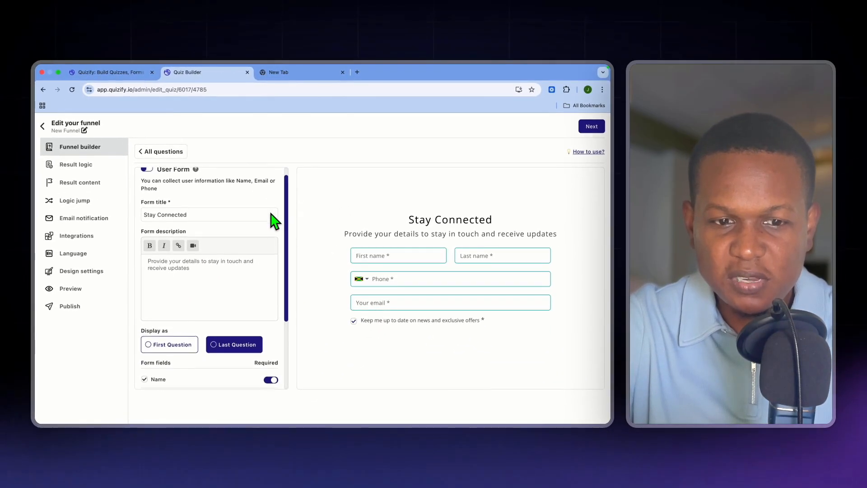
scroll(273, 221, "up", 1)
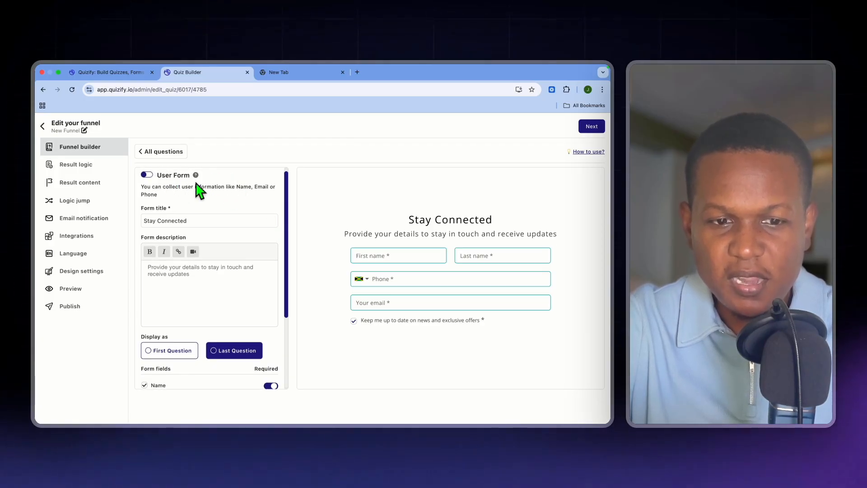
left_click(146, 174)
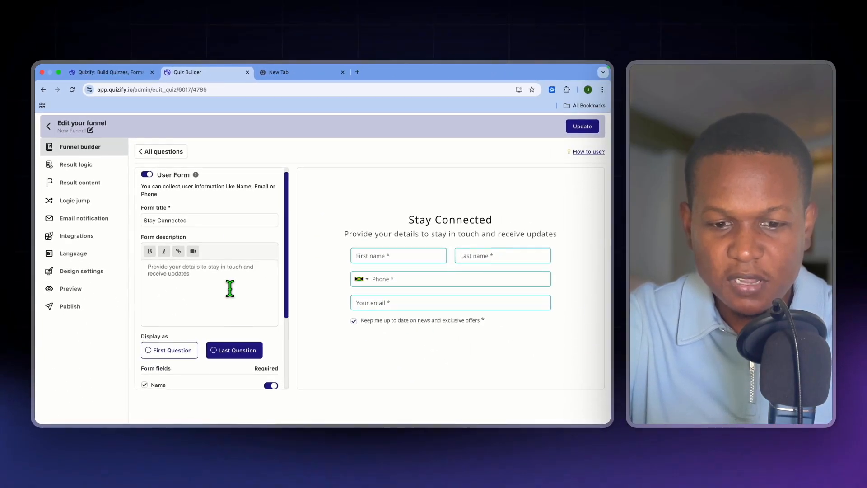
scroll(229, 288, "down", 5)
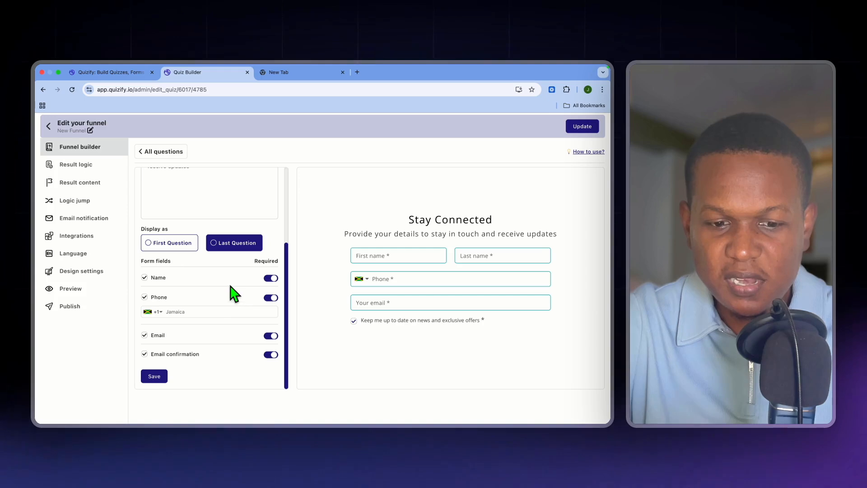
left_click(162, 376)
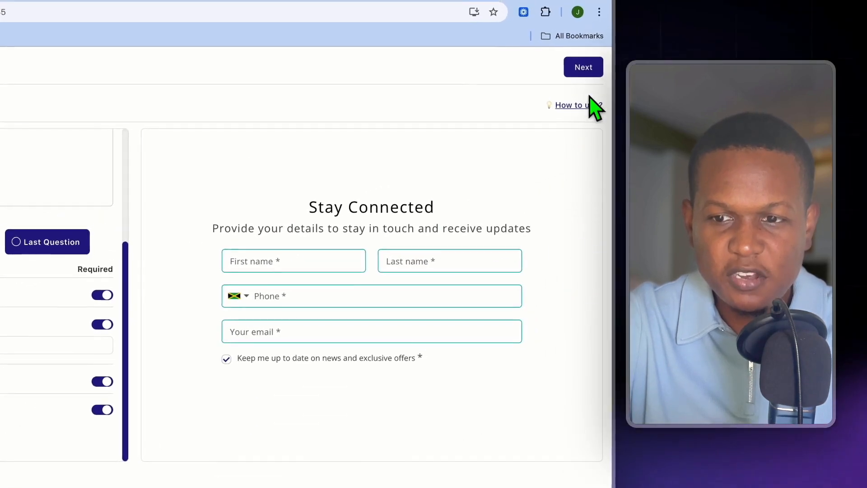
- Turn on the auto redirect URL in the result logic and continue to the thank-you page content
left_click(583, 69)
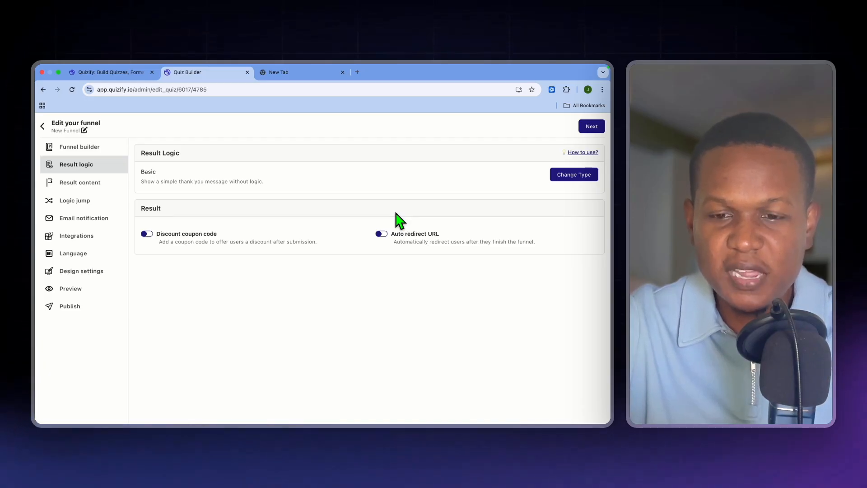
left_click(381, 234)
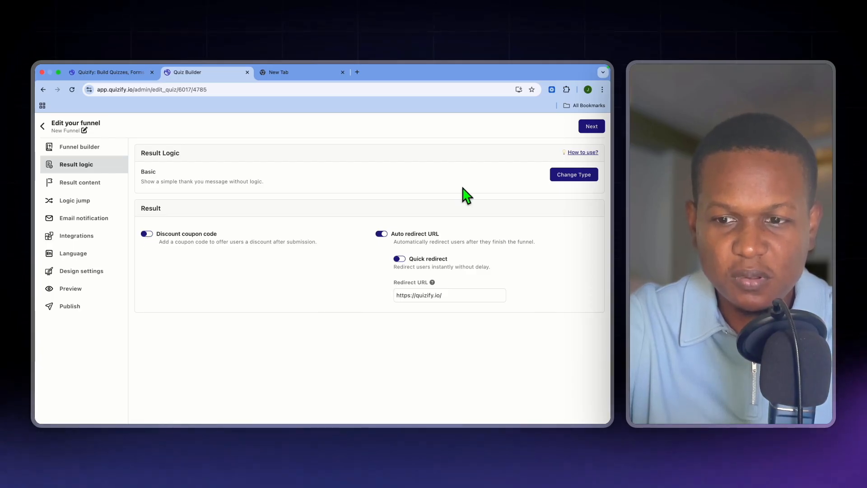
left_click(591, 126)
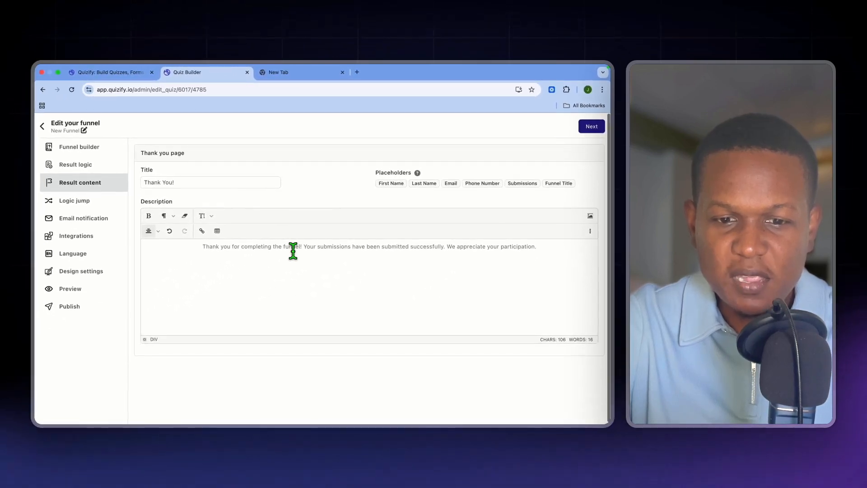
scroll(293, 251, "up", 1)
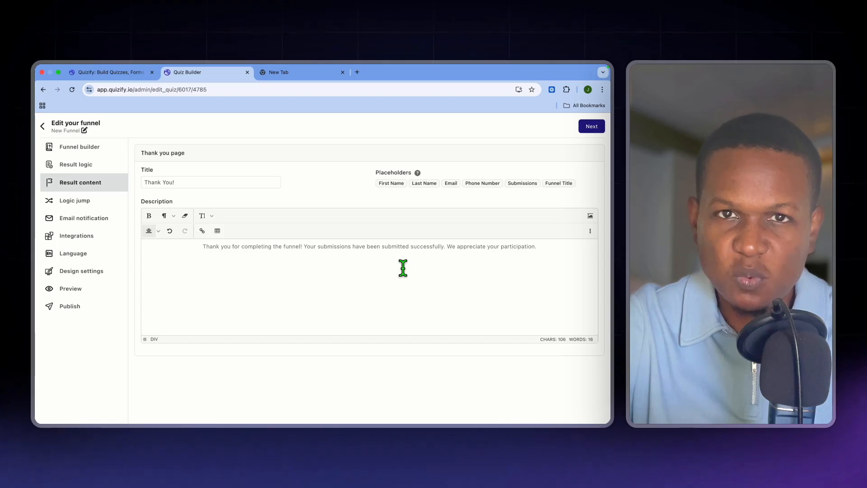
- Start a logic jump rule for "what day follows monday?" with the operator "Has a value of" and the option Tuesday
left_click(590, 128)
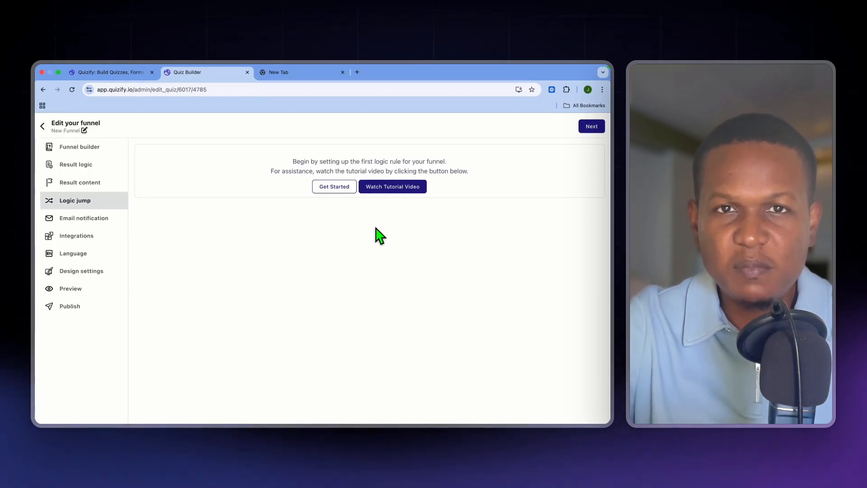
left_click(334, 187)
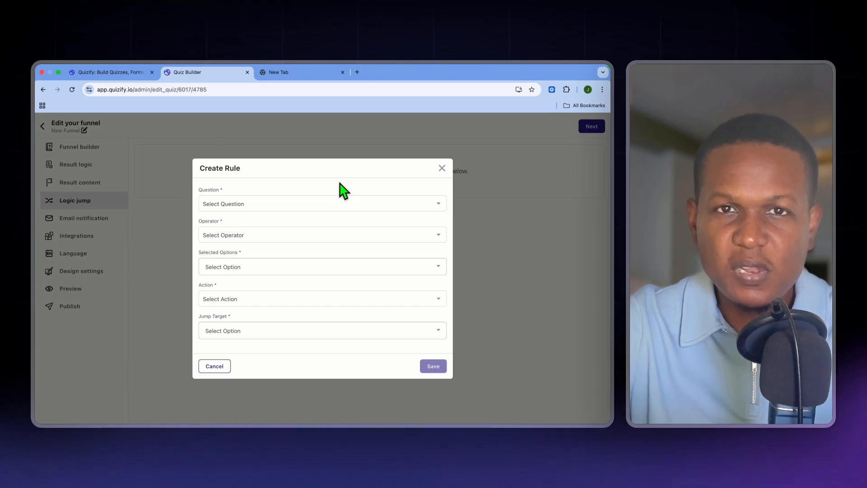
left_click(348, 201)
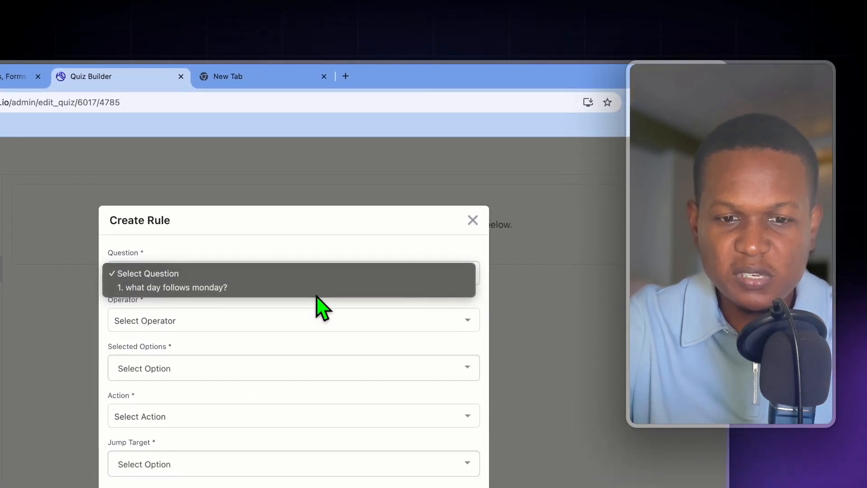
left_click(314, 277)
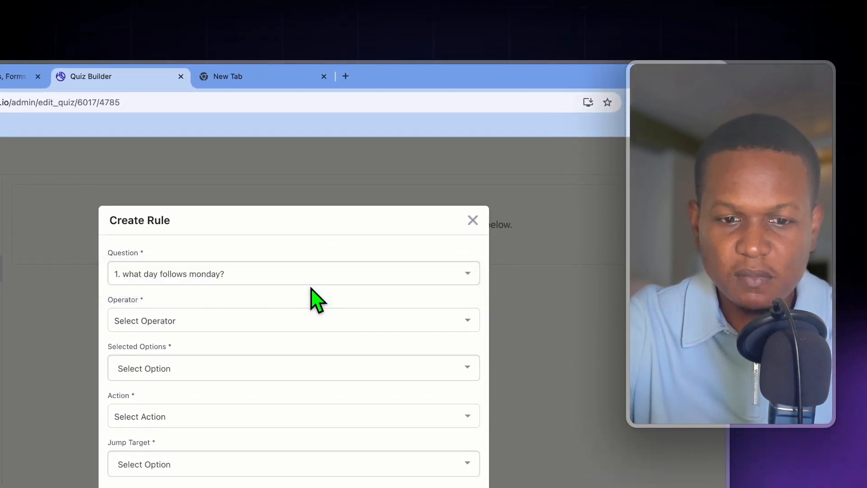
left_click(309, 318)
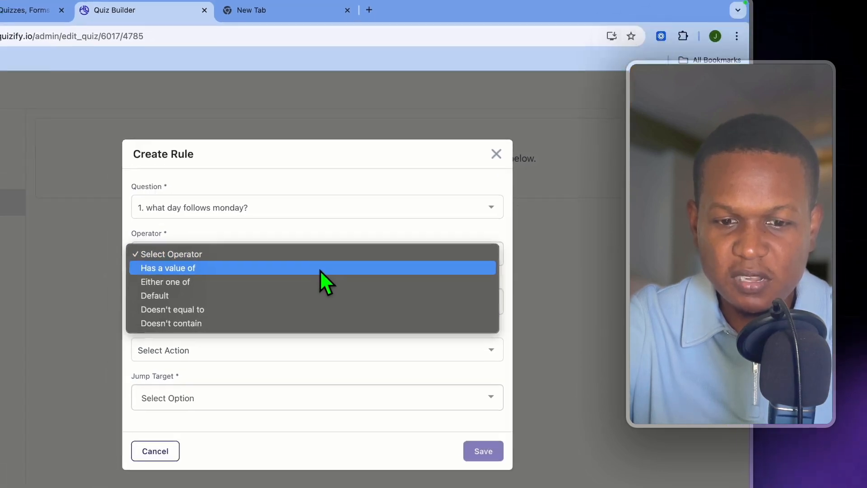
left_click(302, 334)
left_click(278, 366)
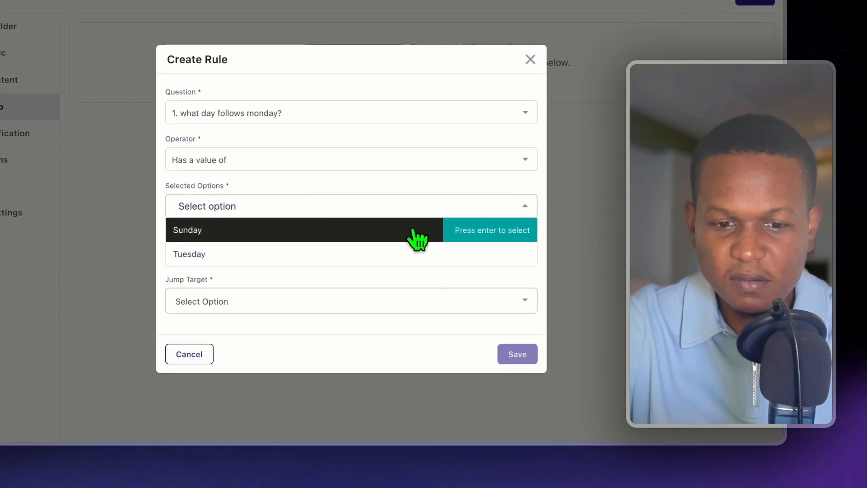
left_click(366, 262)
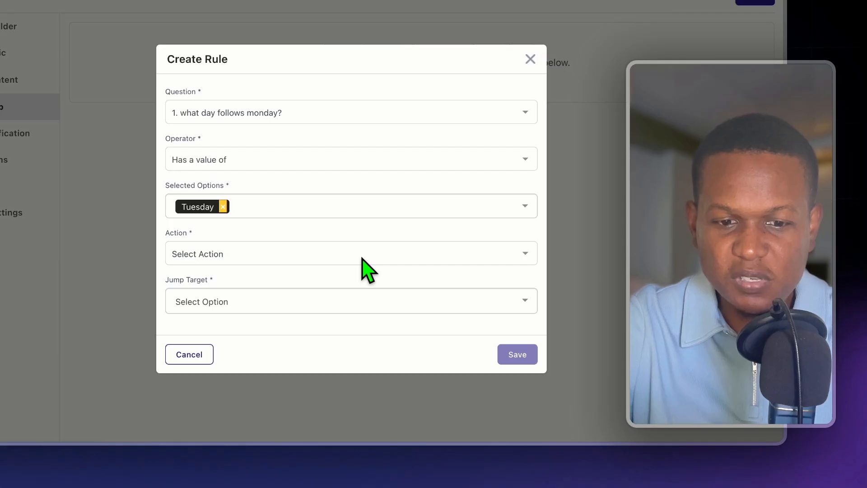
- Try the Jump to action for the Tuesday rule and check the available jump targets
left_click(373, 244)
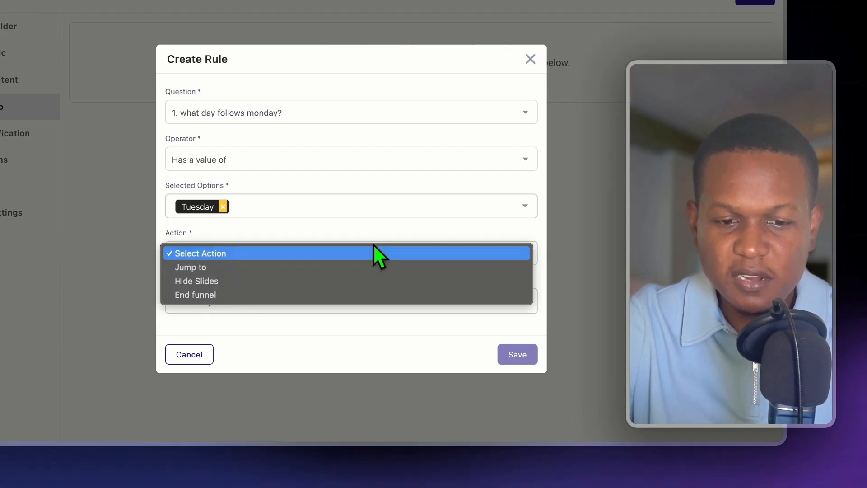
left_click(315, 266)
left_click(349, 300)
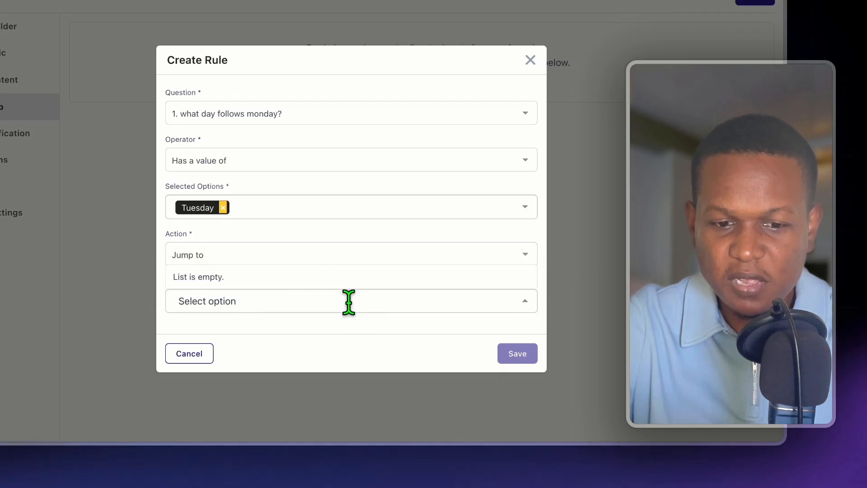
left_click(352, 254)
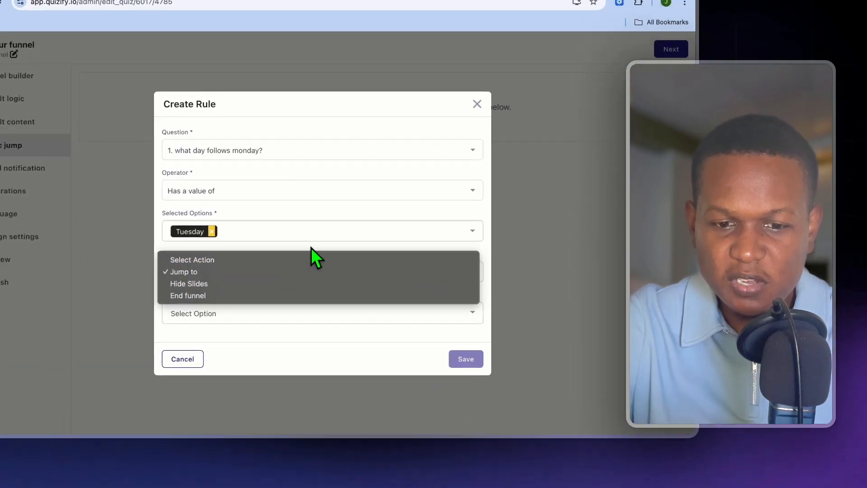
left_click(313, 277)
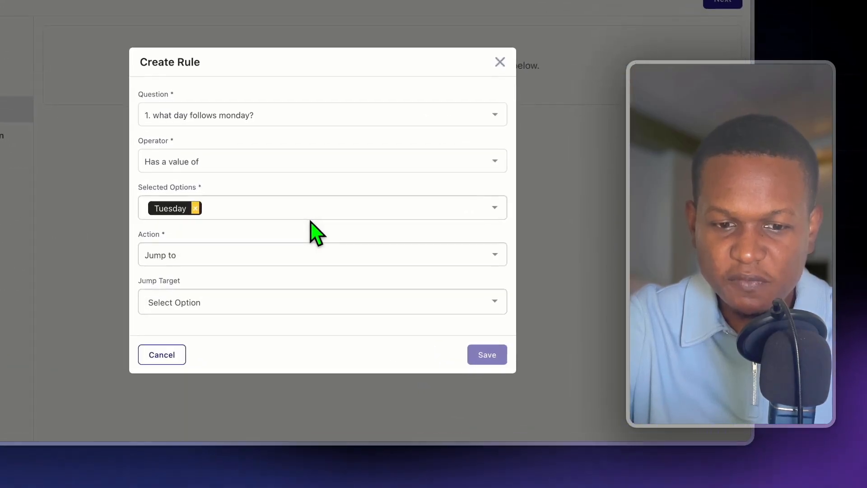
left_click(337, 249)
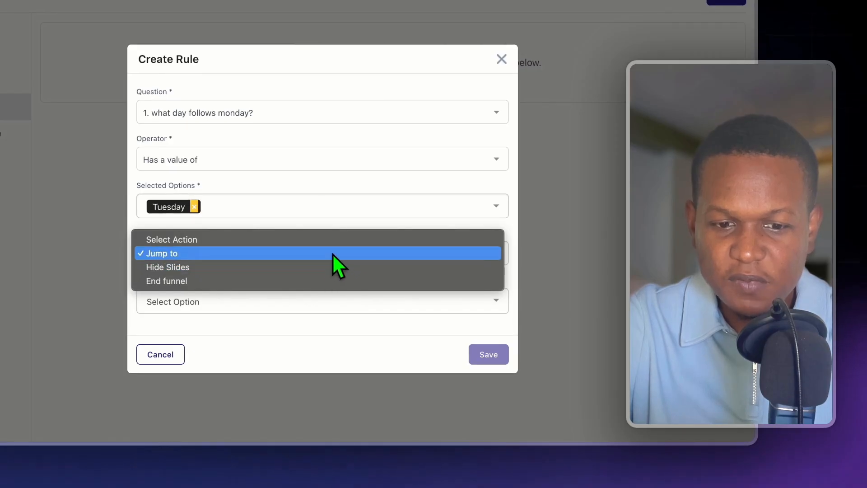
left_click(331, 254)
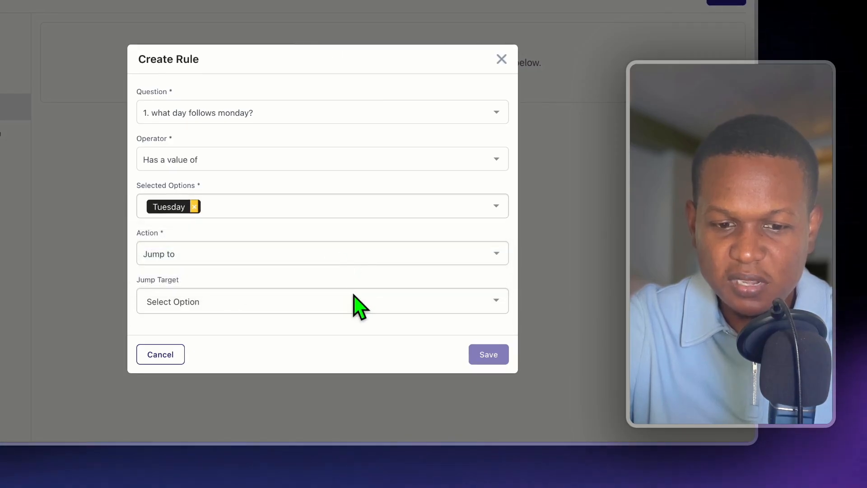
- Try the Hide Slides action for the rule and check which slides can be selected
left_click(371, 251)
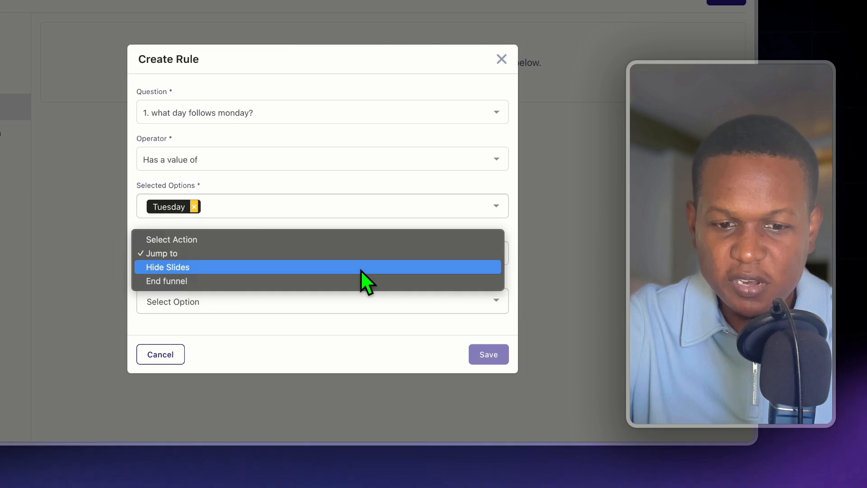
left_click(361, 270)
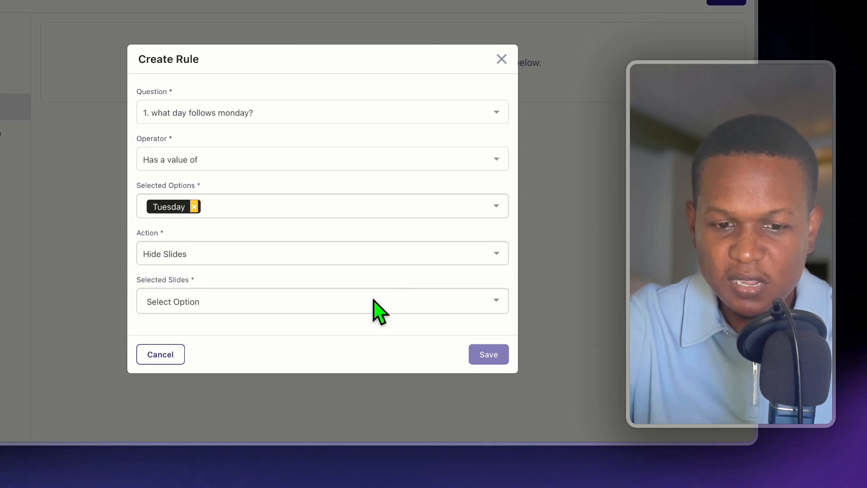
left_click(372, 302)
- Set the Tuesday rule's action to End funnel and save the rule
left_click(376, 259)
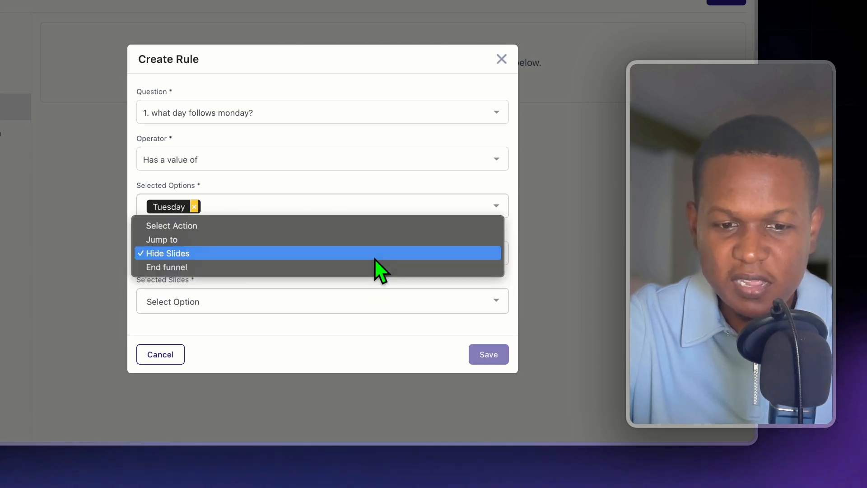
left_click(351, 270)
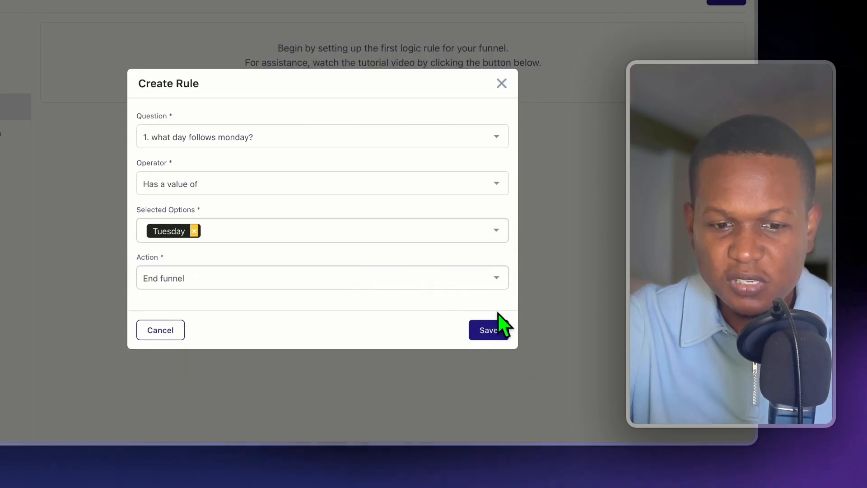
left_click(492, 331)
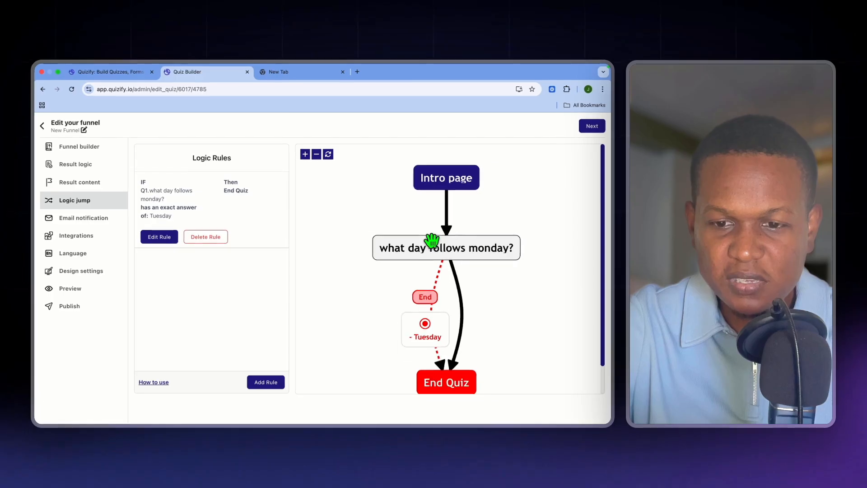
- Look over the logic flow diagram and review the email notification and third-party integration options
scroll(431, 241, "down", 1)
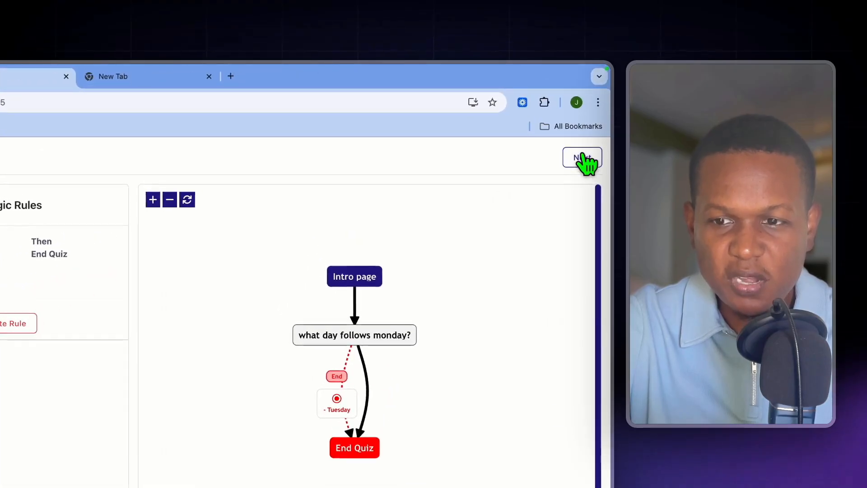
left_click(583, 155)
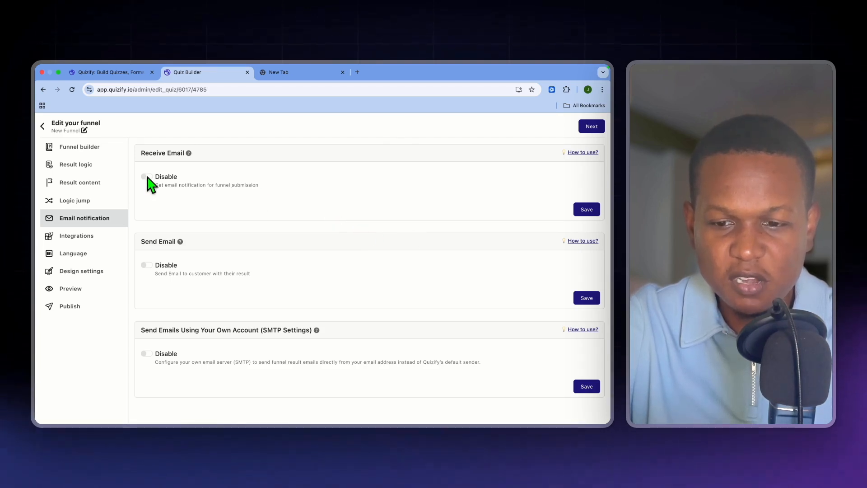
scroll(413, 221, "down", 1)
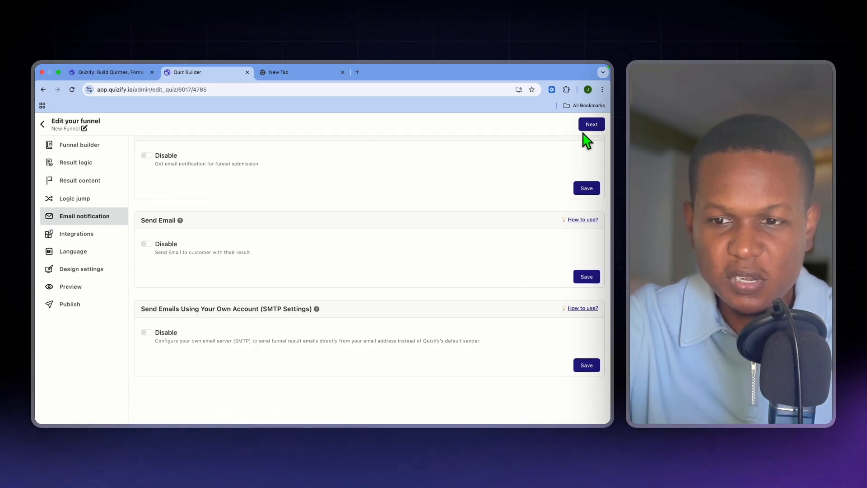
left_click(591, 124)
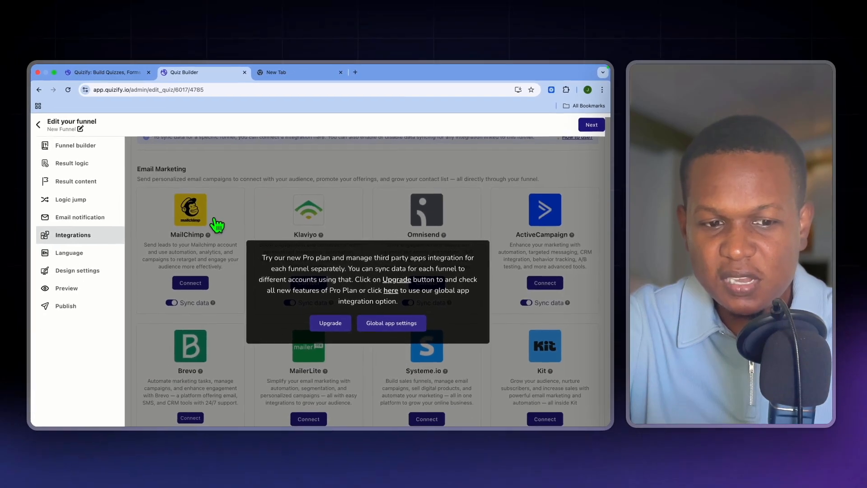
scroll(217, 225, "down", 5)
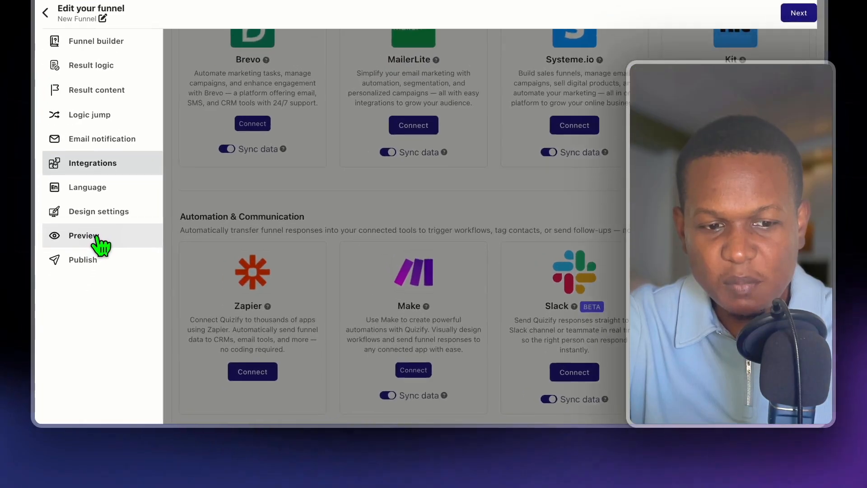
- Preview the funnel from its intro page and answer the question with Tuesday
left_click(77, 294)
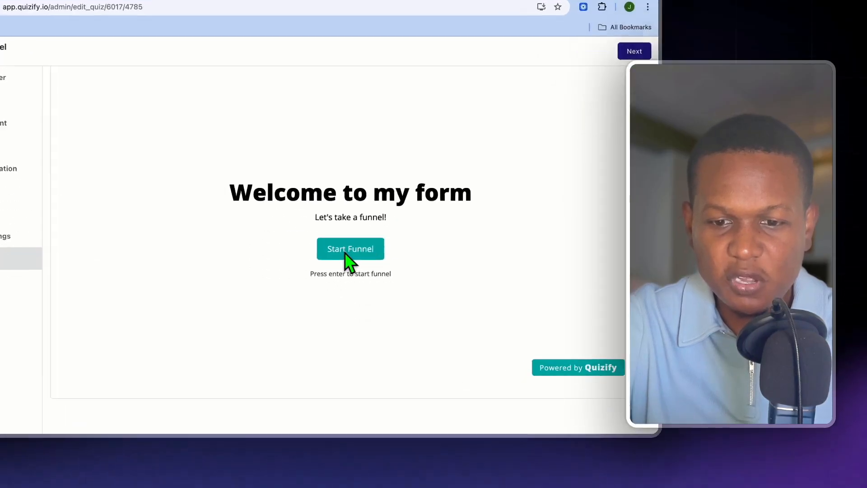
left_click(345, 252)
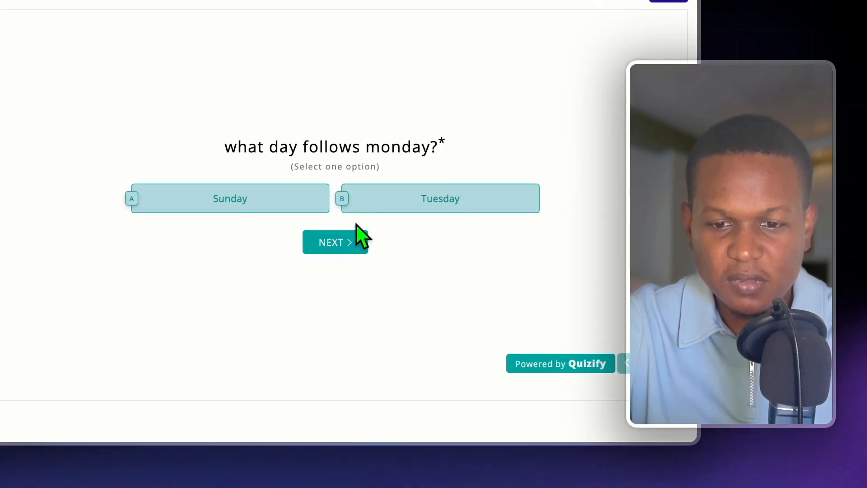
left_click(427, 212)
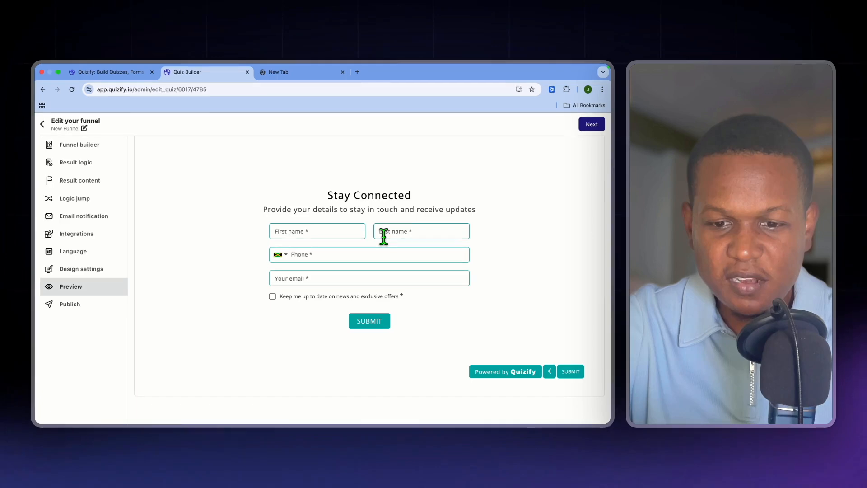
- Publish the funnel by turning on its visibility, and review the embed, popup, link and QR sharing options
left_click(63, 304)
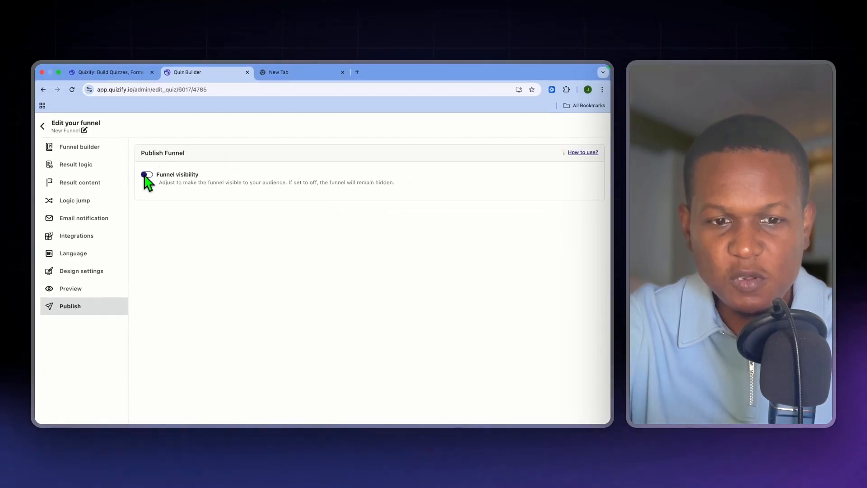
left_click(147, 175)
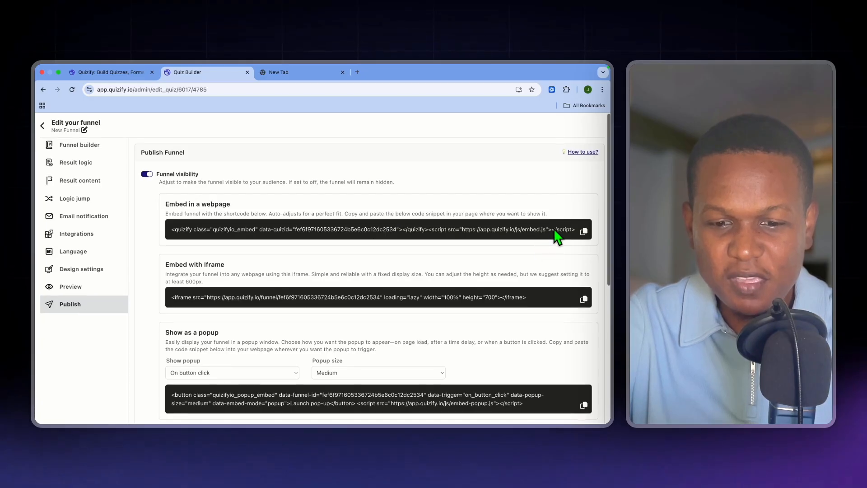
scroll(554, 231, "down", 4)
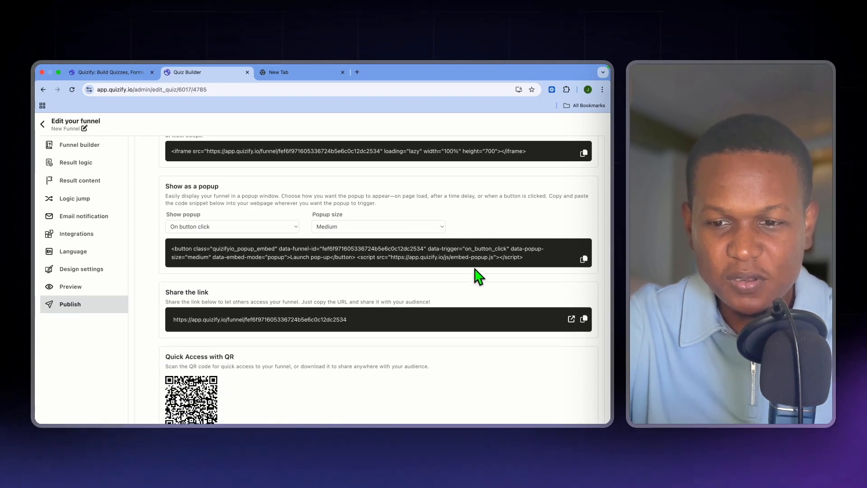
scroll(463, 267, "down", 1)
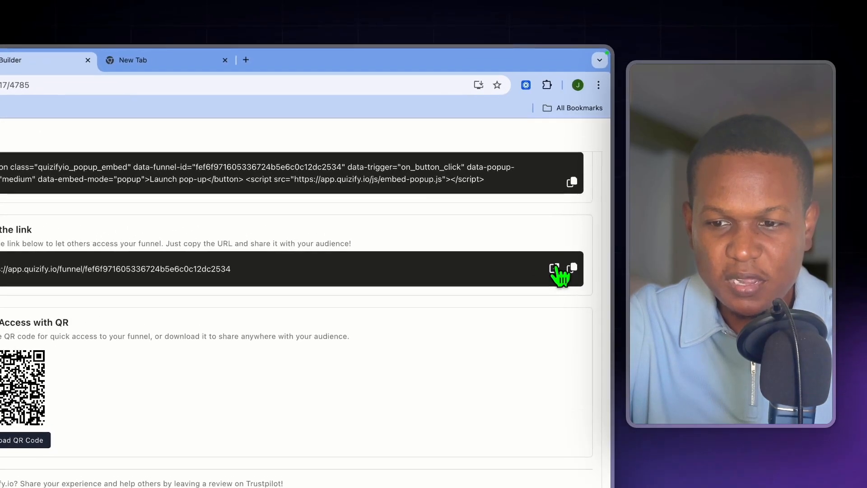
- Test the published funnel through its share link, answering the question with Tuesday, and return to the publish page
left_click(570, 217)
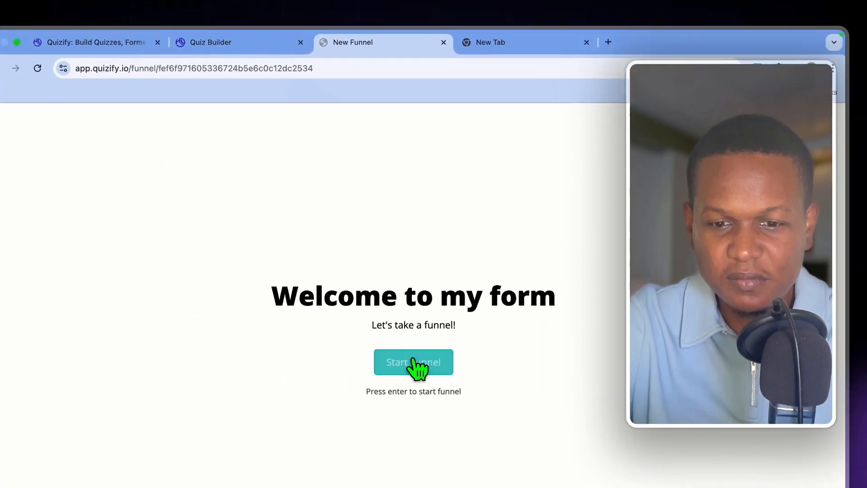
left_click(413, 360)
left_click(390, 209)
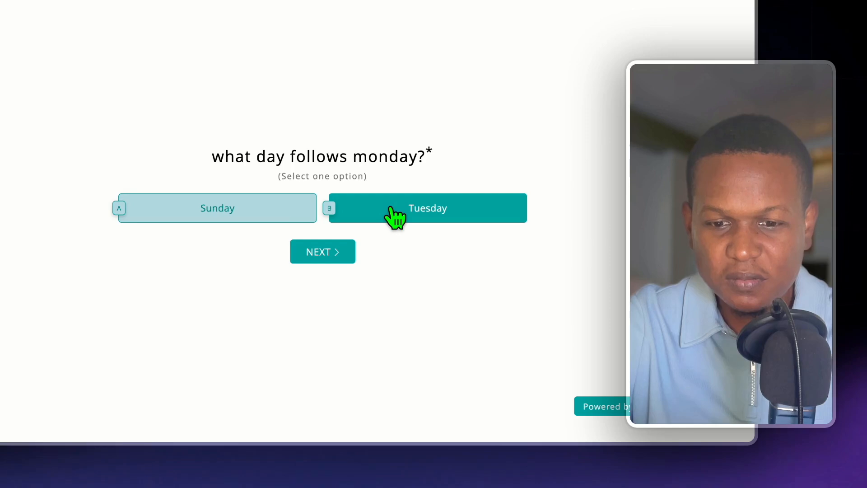
left_click(343, 246)
left_click(241, 77)
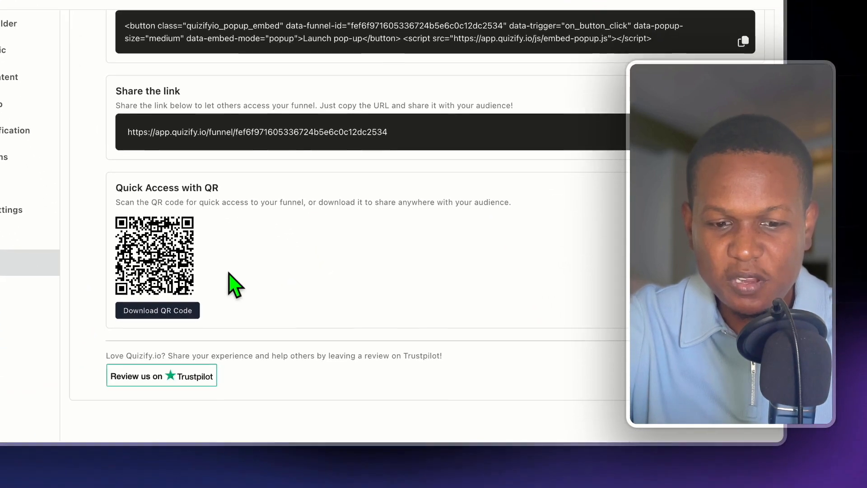